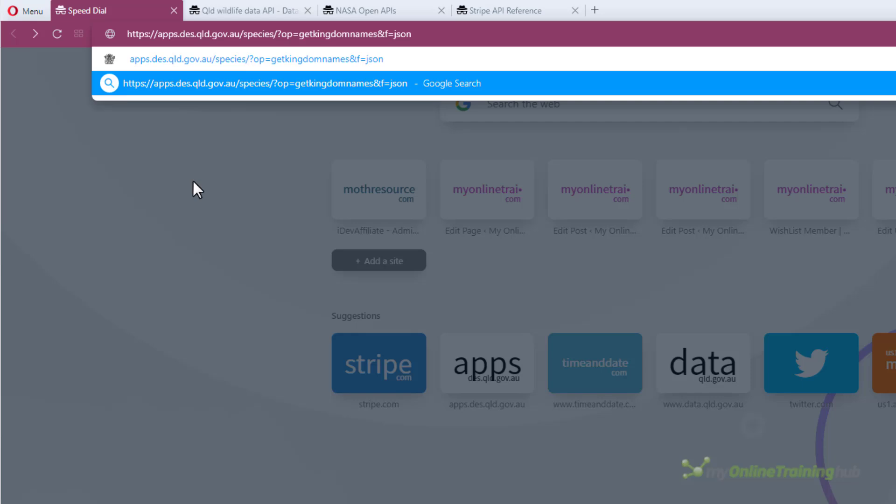
# Step: Load the species API URL to list kingdoms such as Animalia, Fungi and Plantae
pyautogui.press('Return')
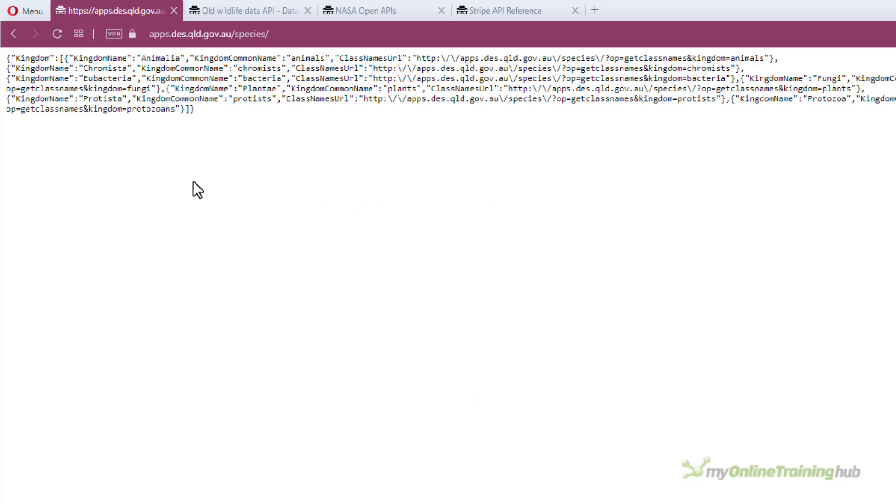
# Step: Switch to the Qld wildlife data API page and read its variables and Data and Resources
pyautogui.click(276, 9)
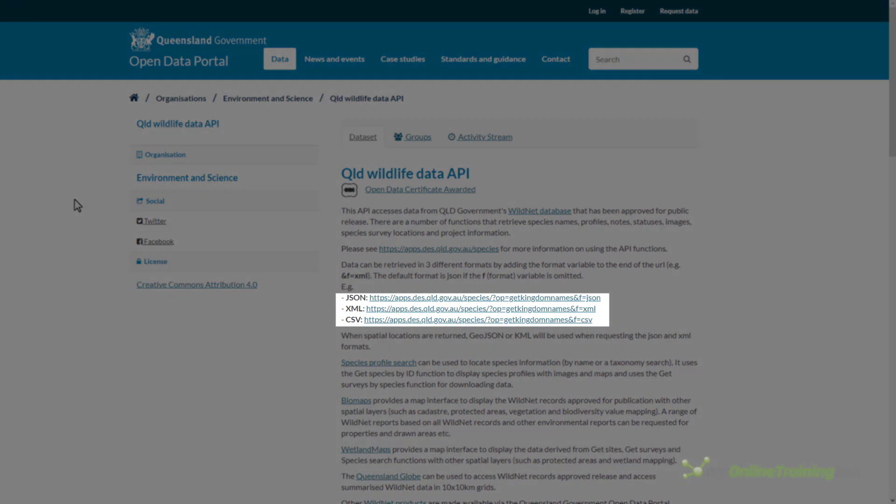
pyautogui.scroll(-7, 74, 199)
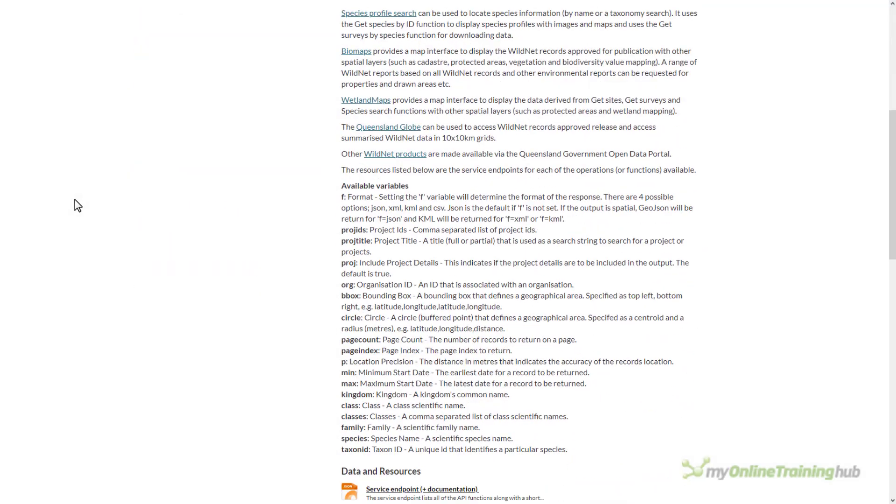
pyautogui.scroll(-6, 75, 199)
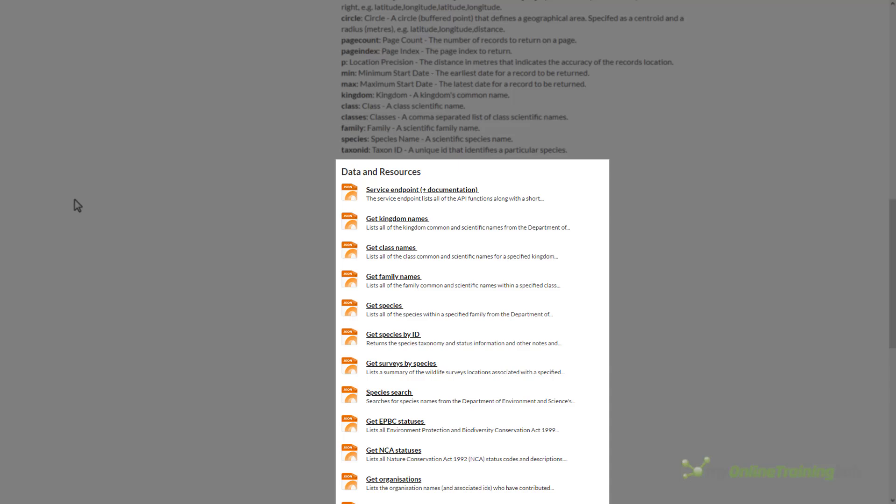
pyautogui.scroll(-2, 77, 205)
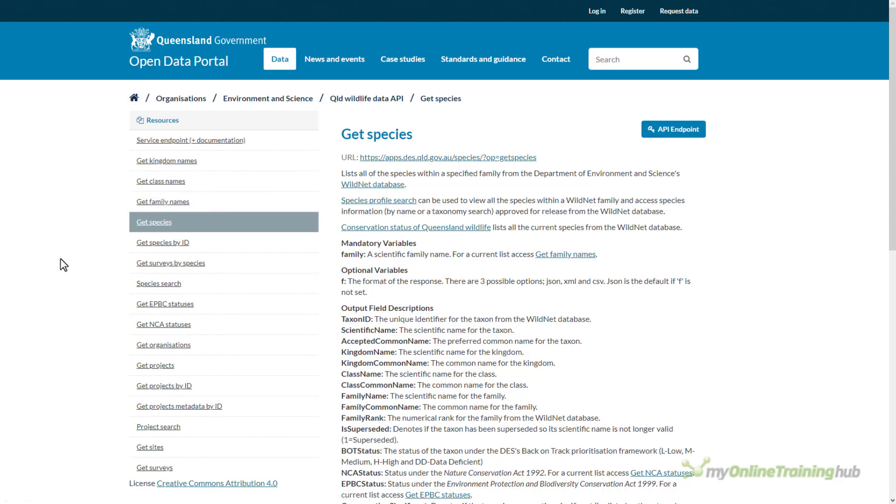
pyautogui.scroll(-1, 61, 259)
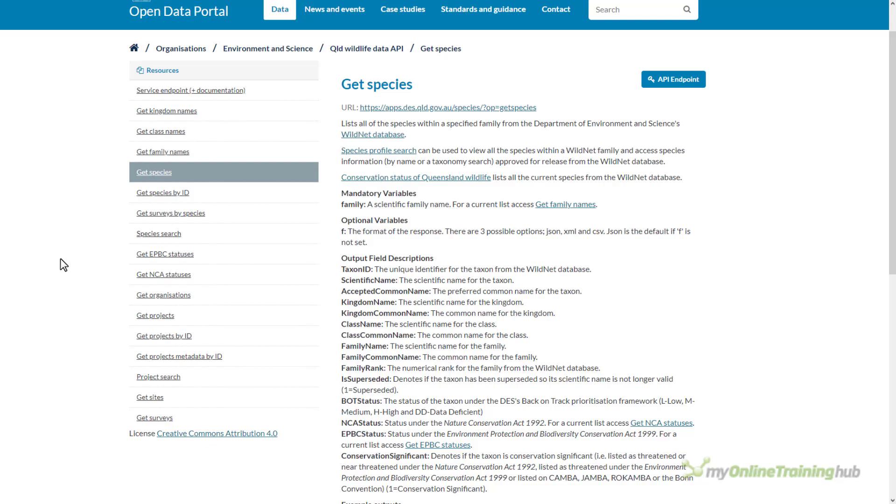
pyautogui.scroll(-4, 61, 258)
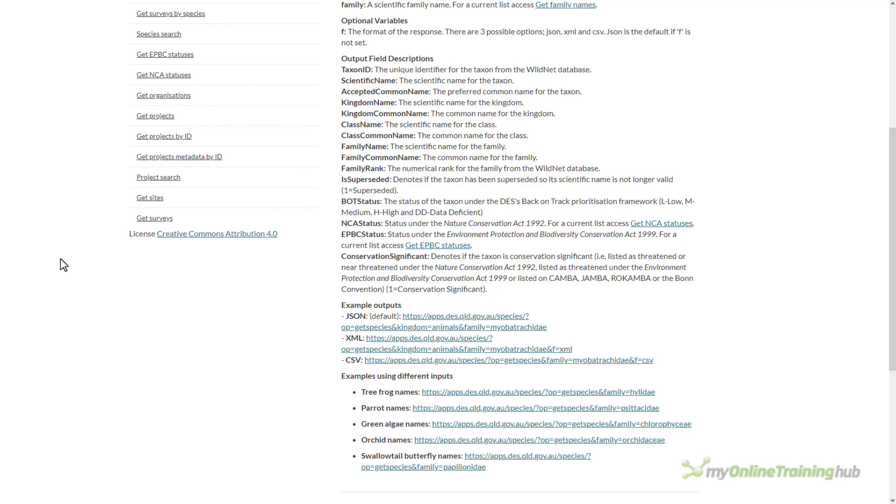
pyautogui.scroll(5, 60, 258)
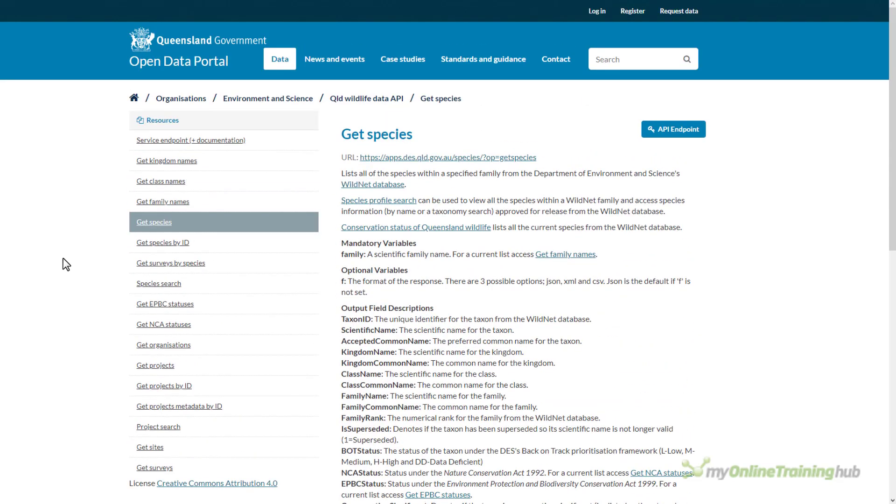
# Step: In Species profile search, list the Reptilia class families to find Agamidae
pyautogui.click(356, 201)
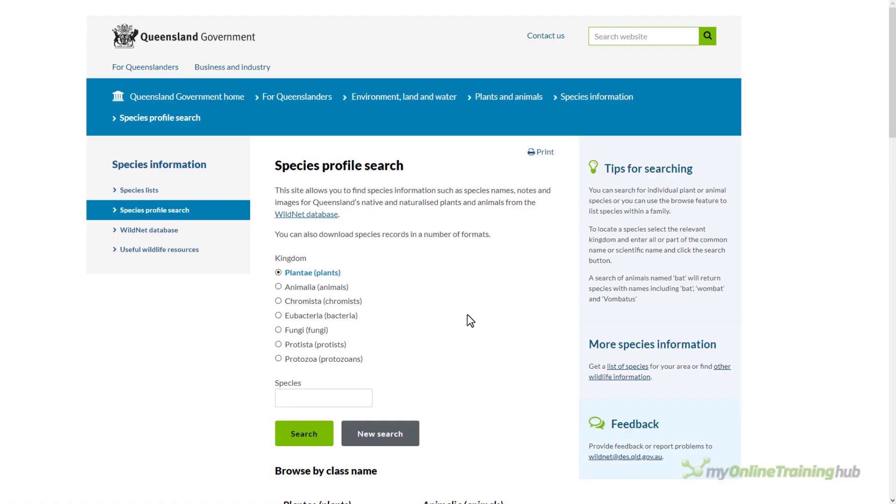
pyautogui.scroll(-3, 467, 314)
pyautogui.scroll(-7, 466, 314)
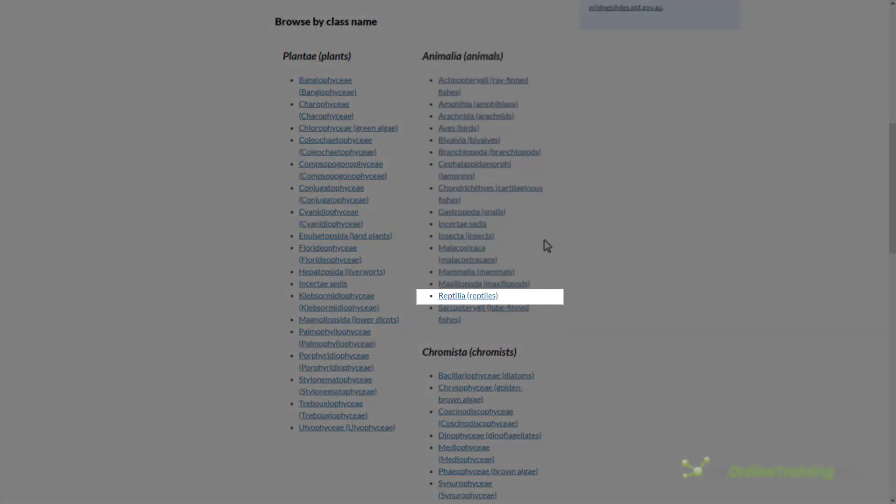
pyautogui.click(479, 297)
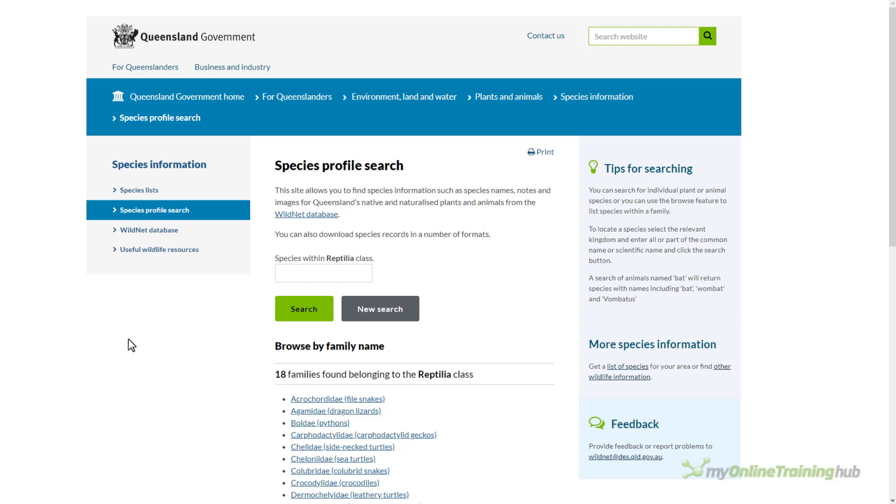
pyautogui.scroll(-4, 128, 341)
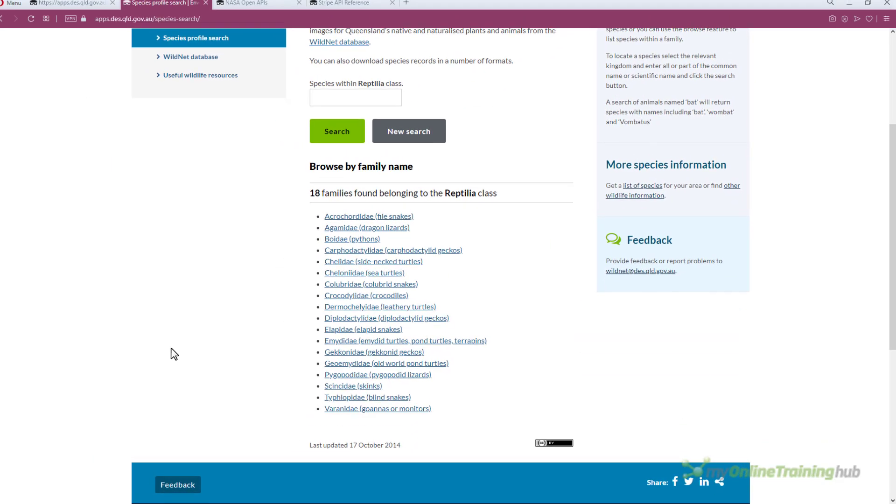
# Step: Back on Get species, copy the Parrot names example URL and minimize Opera to show Excel
pyautogui.press('BackSpace')
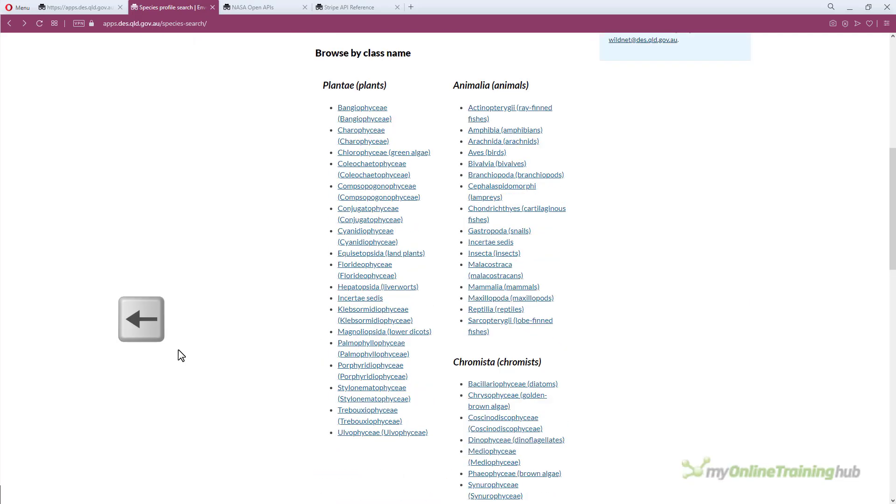
pyautogui.press('BackSpace')
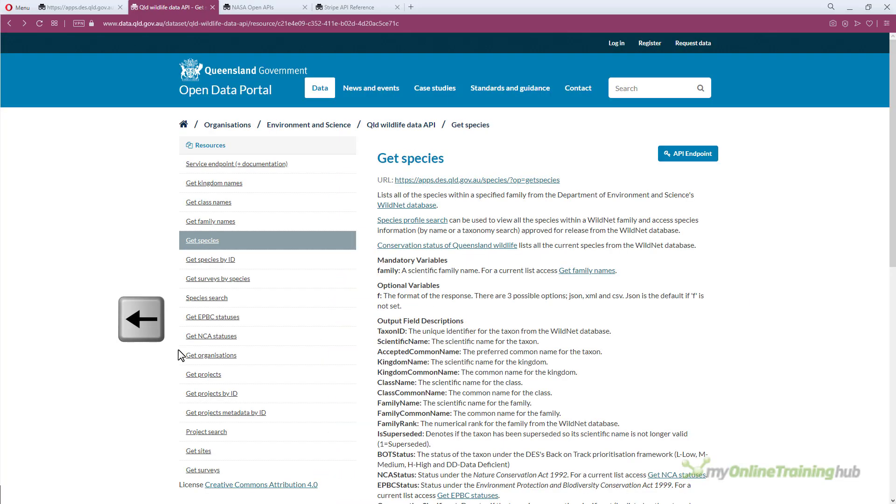
pyautogui.scroll(-6, 181, 355)
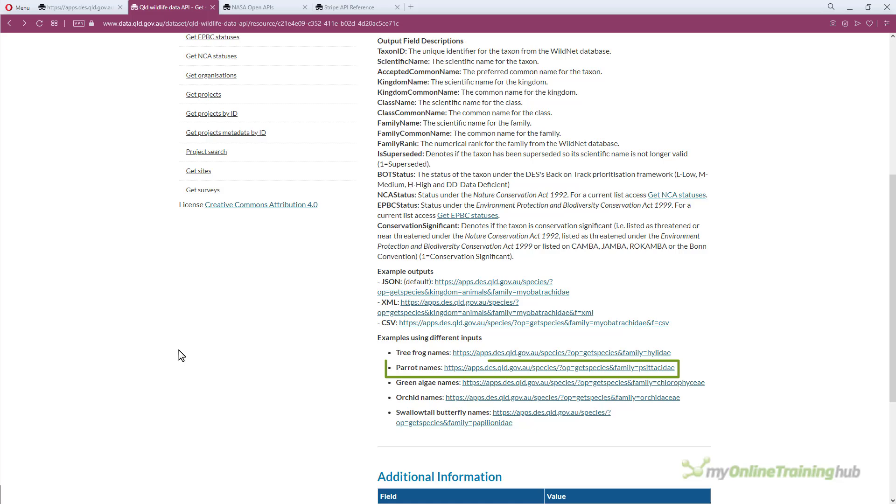
pyautogui.moveTo(676, 367); pyautogui.dragTo(443, 367)
pyautogui.hotkey('ctrl', 'c')
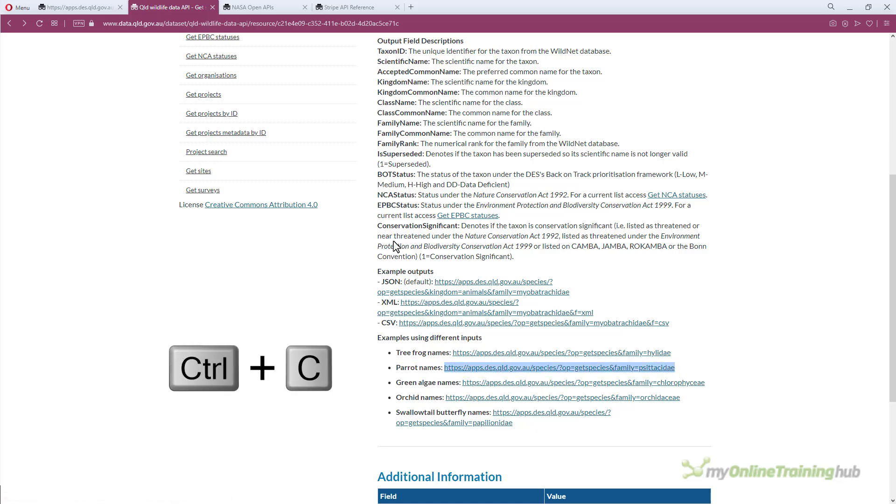
pyautogui.click(849, 8)
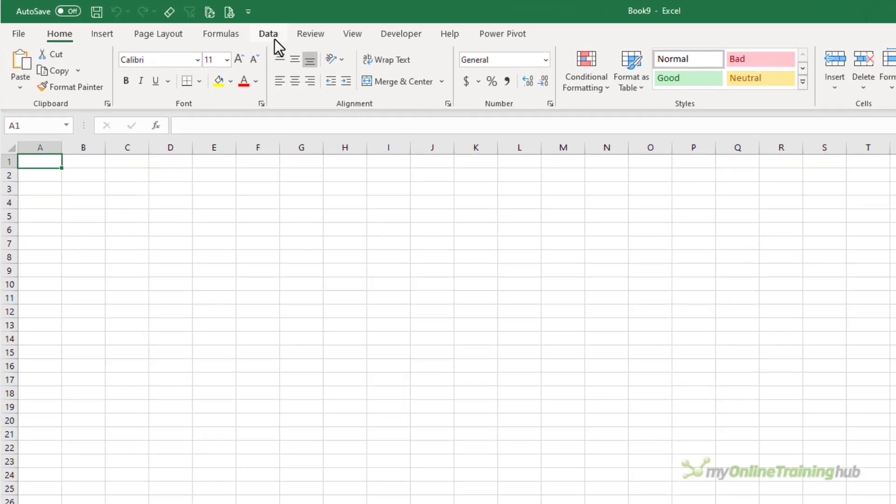
# Step: Create a From Web query with the Parrot URL changed to family agamidae, using anonymous access
pyautogui.click(274, 38)
pyautogui.click(91, 86)
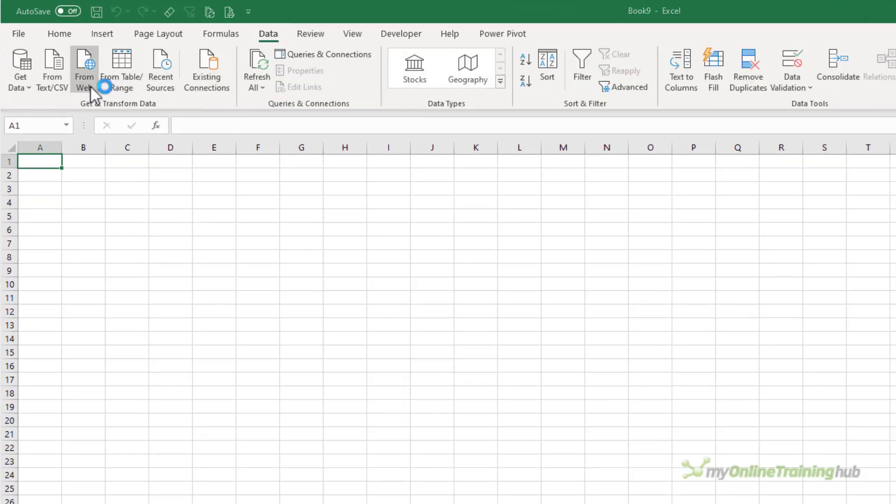
pyautogui.hotkey('ctrl', 'v')
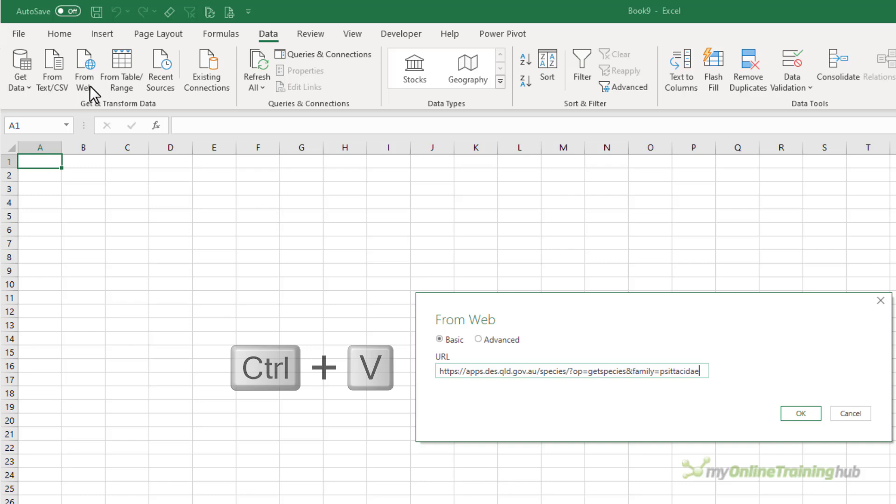
pyautogui.doubleClick(663, 372)
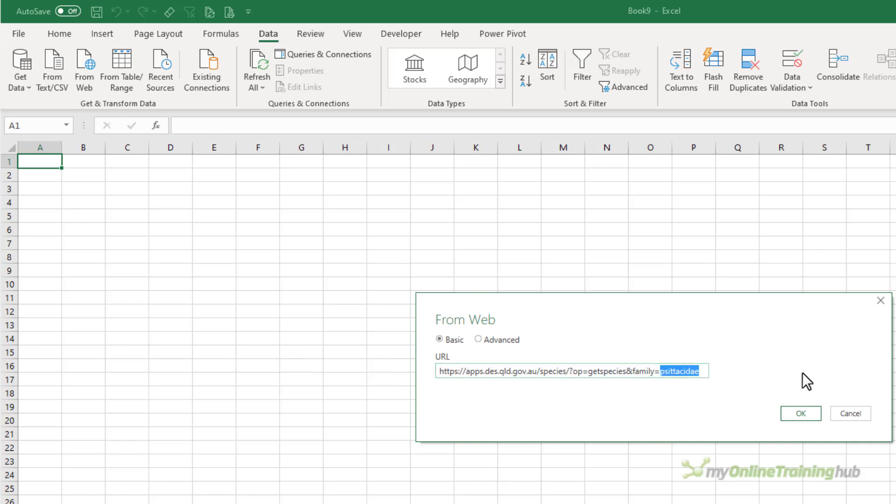
pyautogui.write('agamidae')
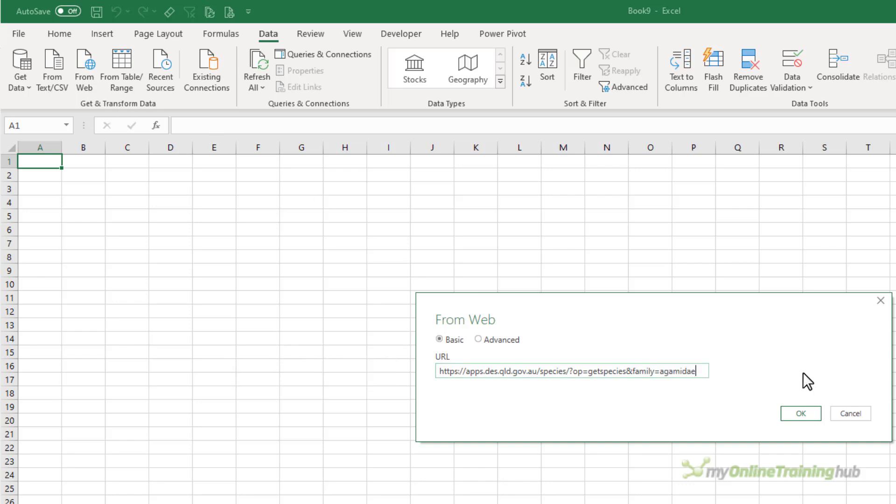
pyautogui.press('Return')
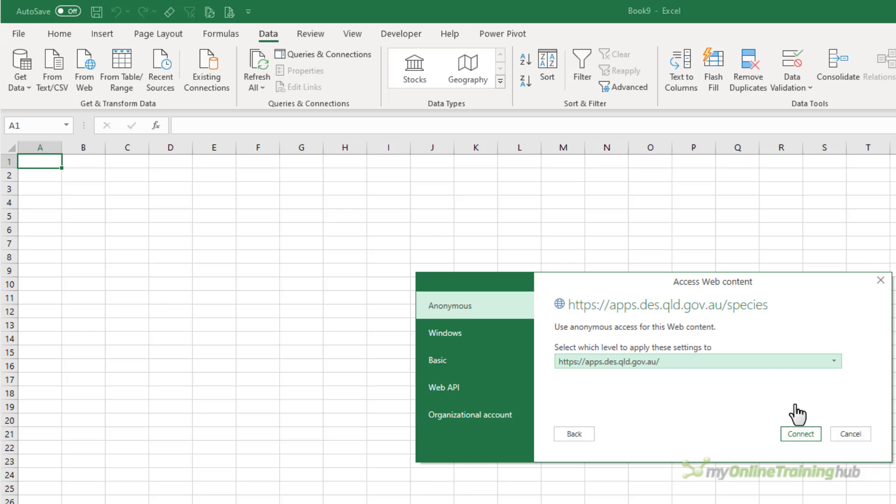
pyautogui.click(787, 435)
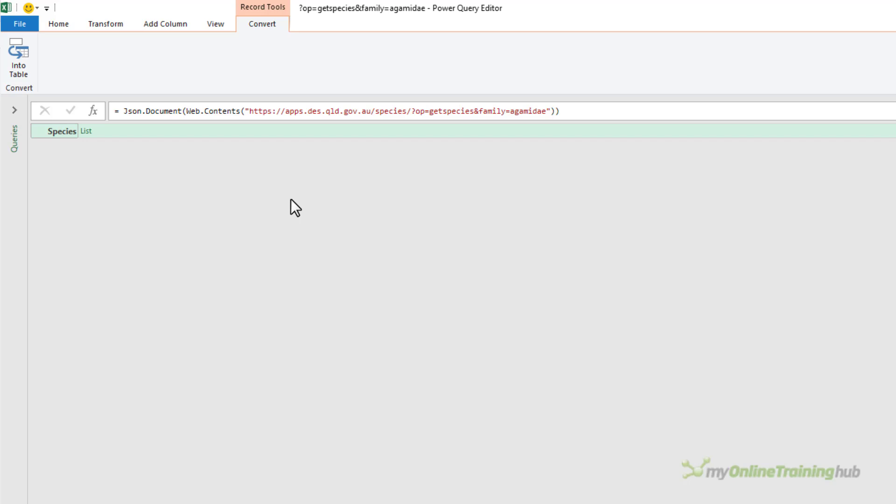
# Step: Convert the Species list to a table, expand it into rows and preview the first record
pyautogui.click(19, 66)
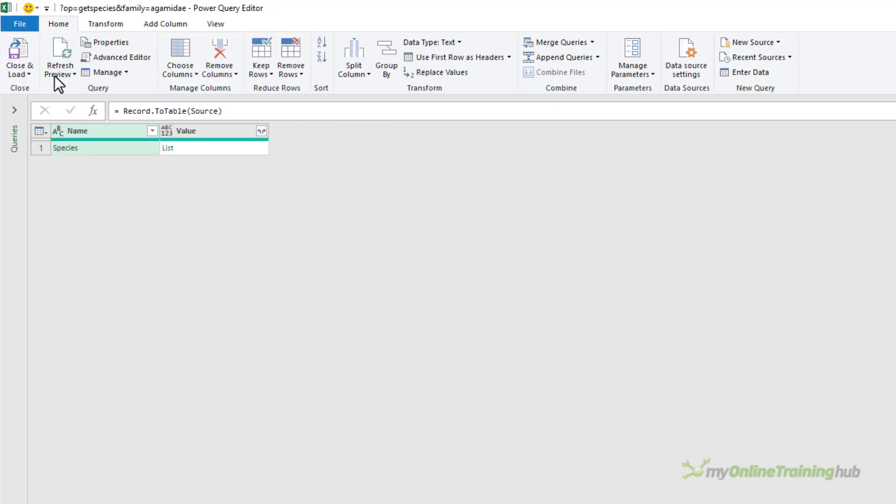
pyautogui.click(261, 131)
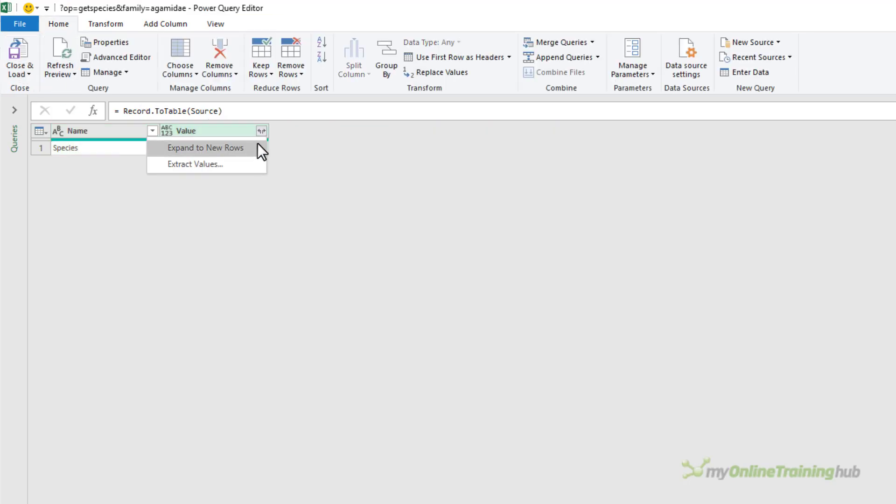
pyautogui.click(255, 147)
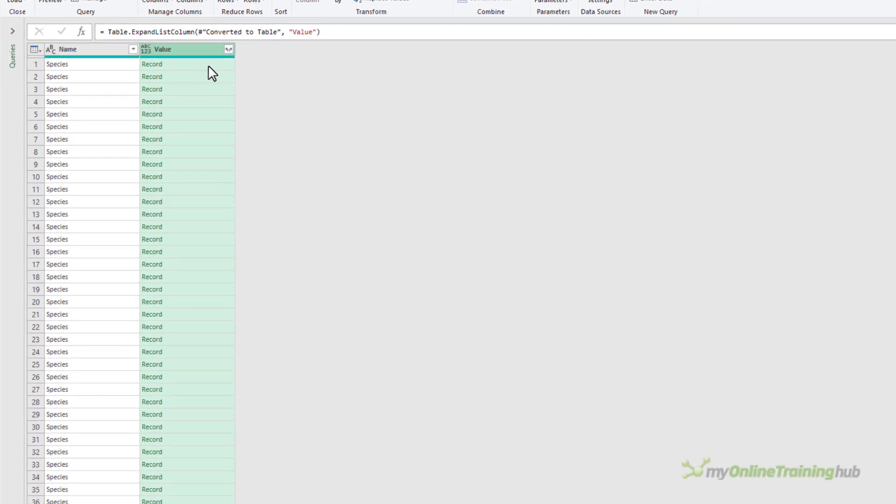
pyautogui.click(238, 147)
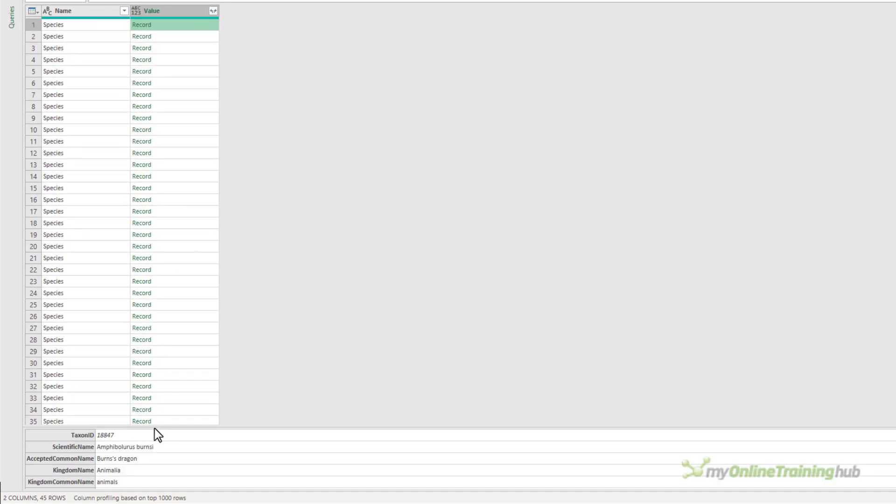
pyautogui.moveTo(154, 427); pyautogui.dragTo(159, 279)
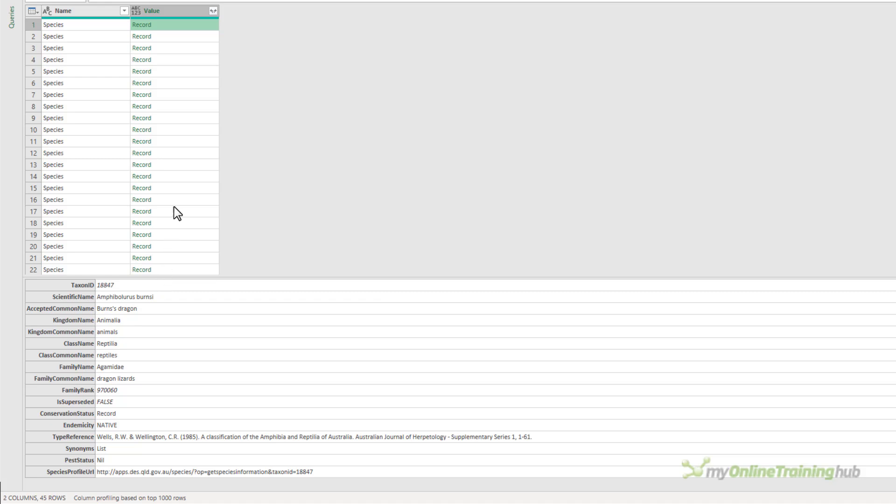
# Step: Expand the Value records into unprefixed columns like TaxonID, ScientificName and ConservationStatus
pyautogui.click(213, 10)
pyautogui.click(213, 10)
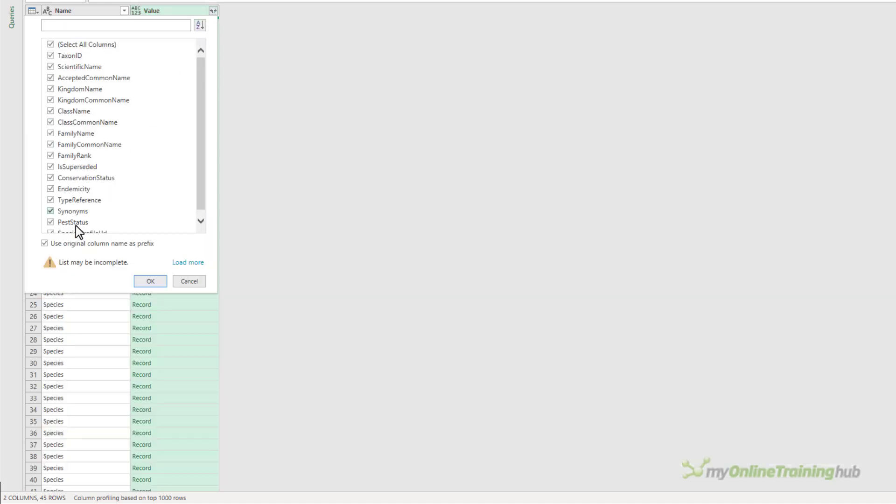
pyautogui.click(62, 243)
pyautogui.scroll(-1, 57, 141)
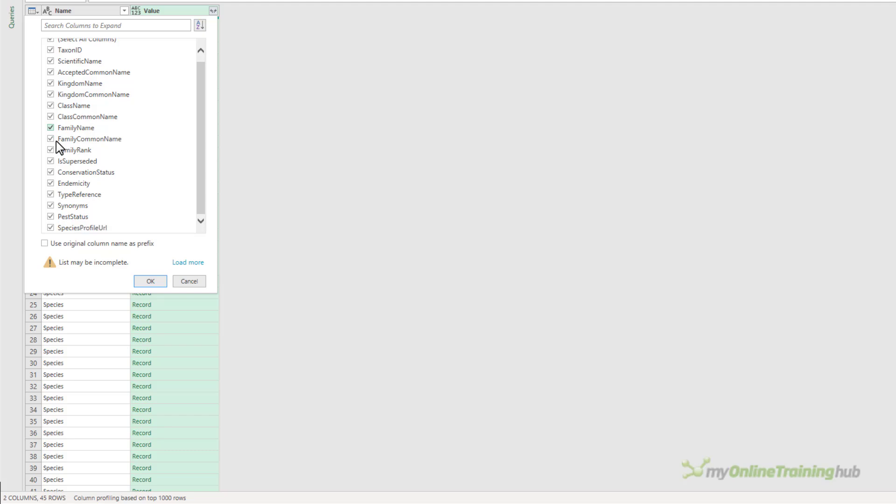
pyautogui.scroll(1, 56, 141)
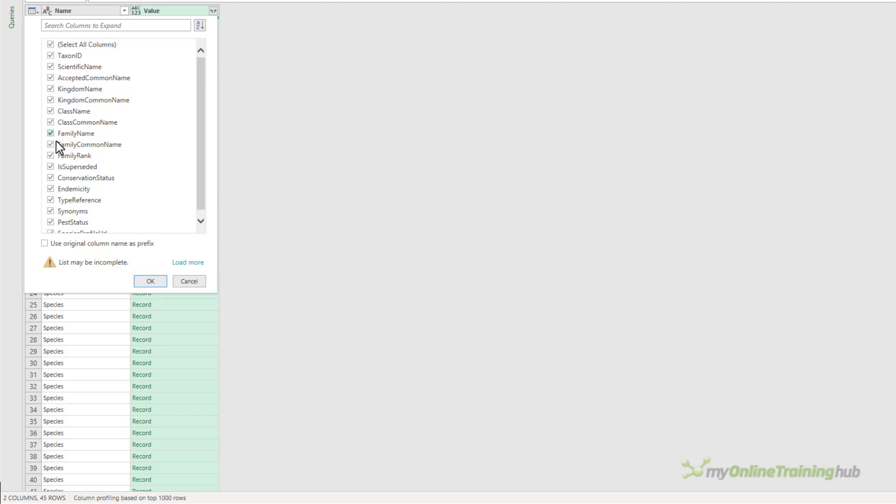
pyautogui.click(158, 284)
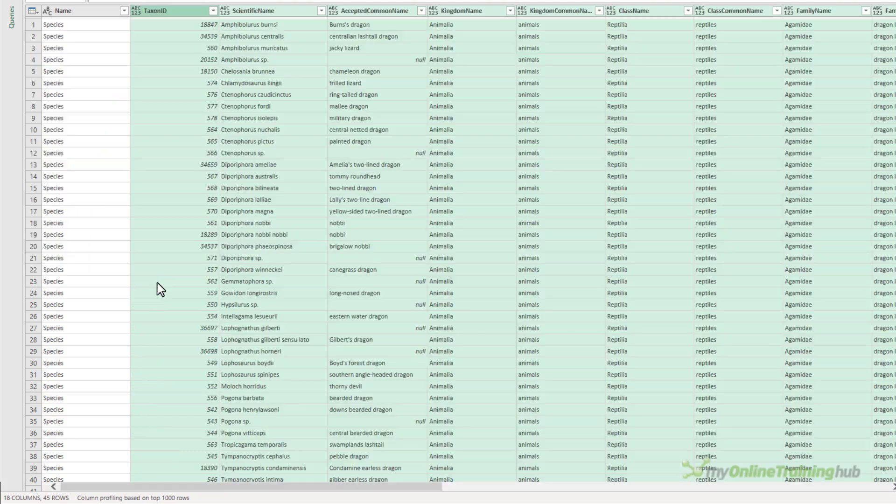
pyautogui.click(765, 487)
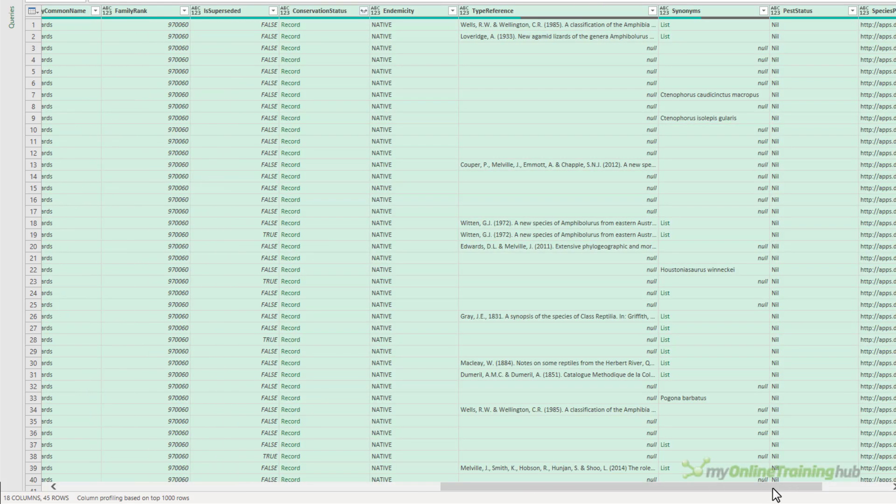
pyautogui.click(853, 488)
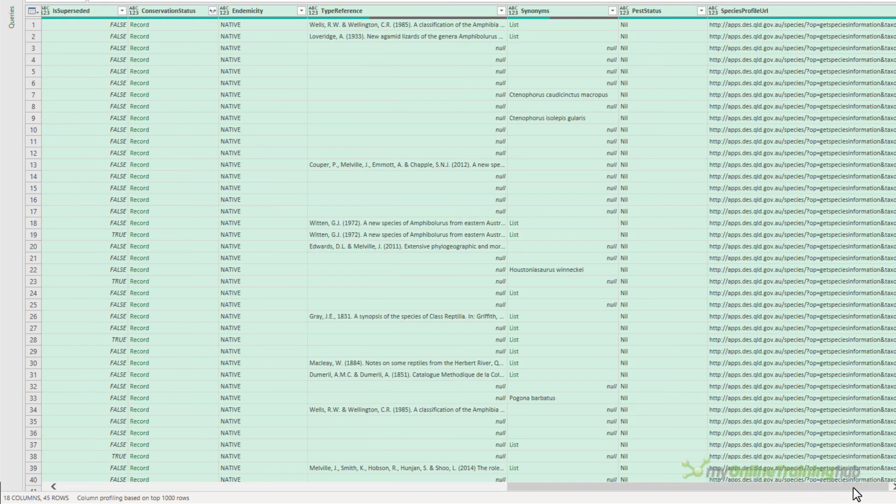
pyautogui.click(180, 27)
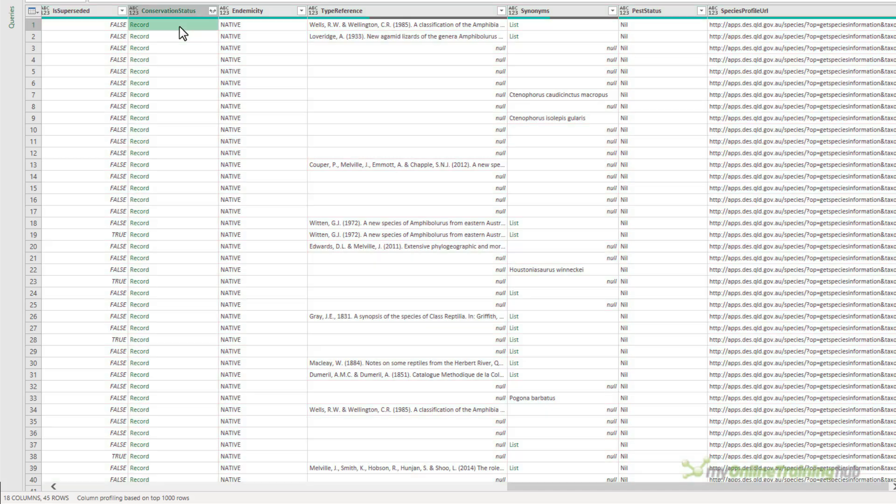
pyautogui.click(212, 10)
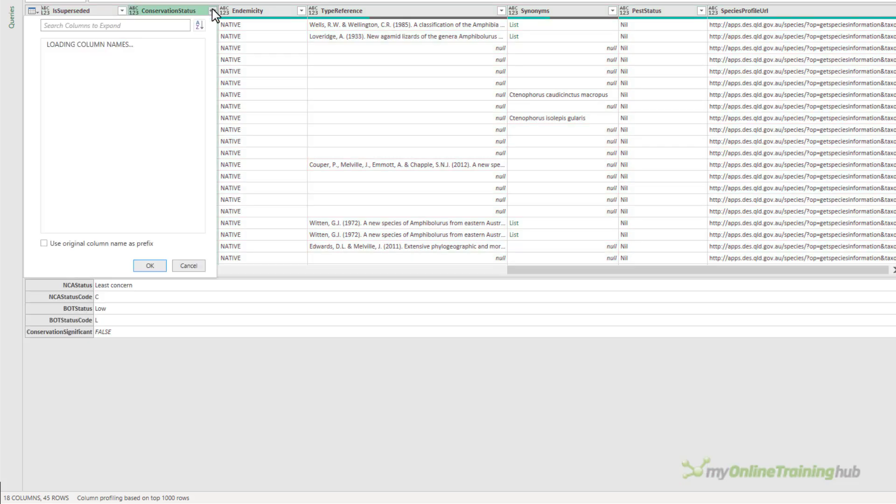
# Step: Expand ConservationStatus to keep only the NCAStatus field
pyautogui.click(50, 44)
pyautogui.click(50, 55)
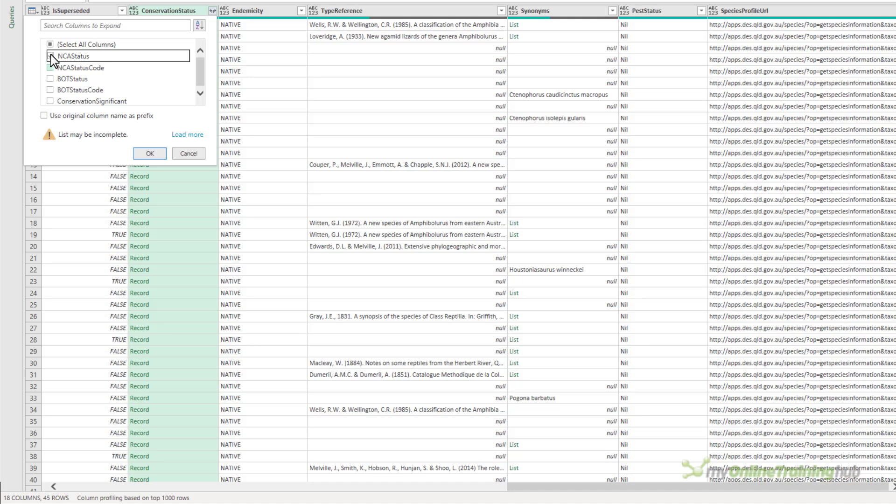
pyautogui.click(149, 154)
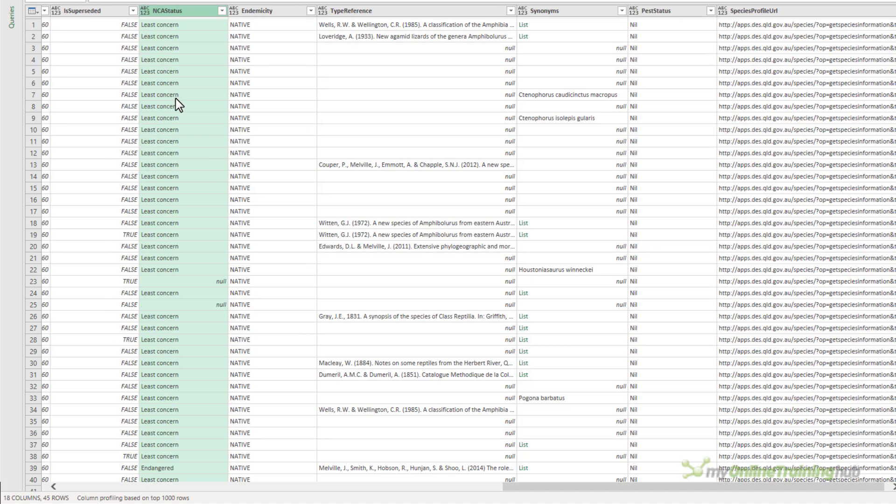
# Step: Filter NCAStatus to Endangered and Vulnerable, leaving the Condamine and Roma earless dragons
pyautogui.click(222, 11)
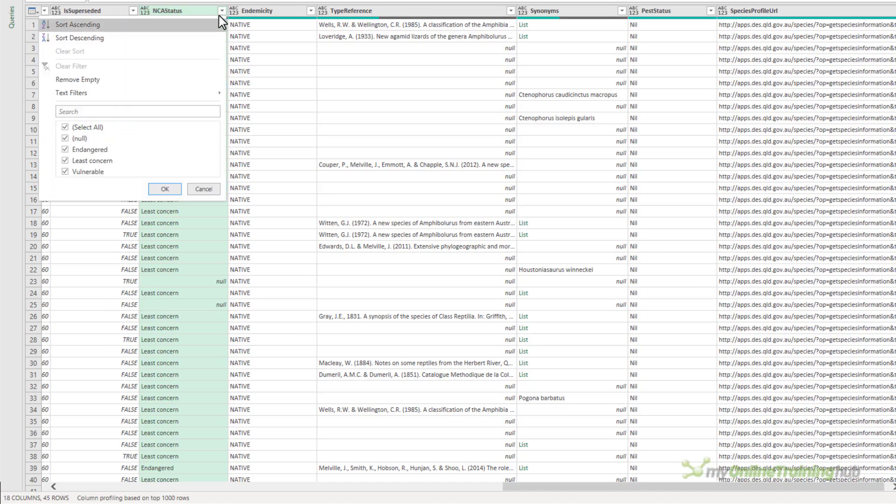
pyautogui.click(66, 126)
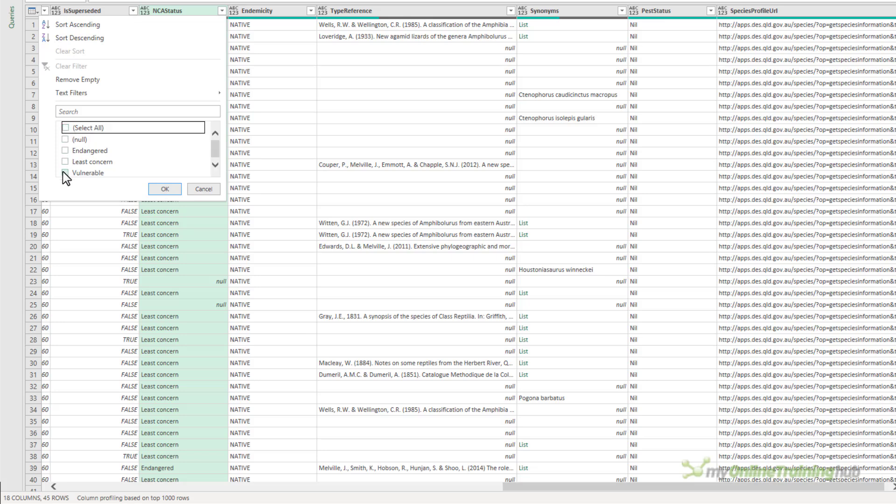
pyautogui.click(65, 174)
pyautogui.click(66, 150)
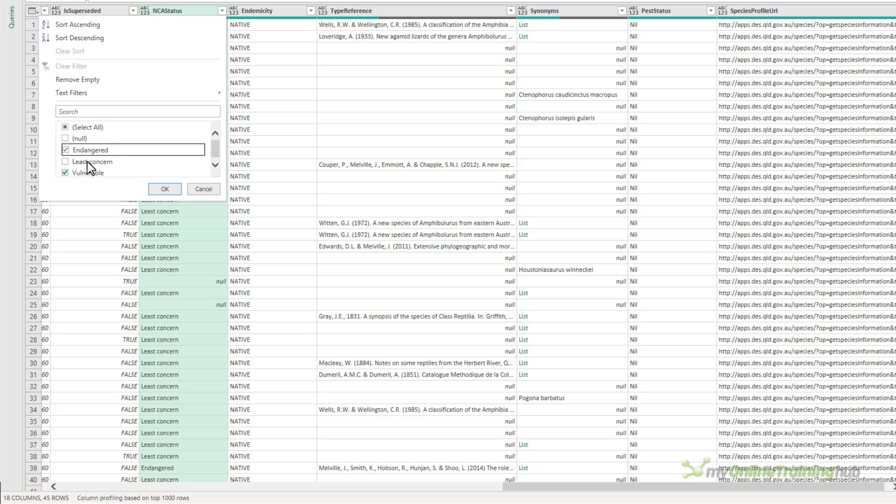
pyautogui.click(163, 189)
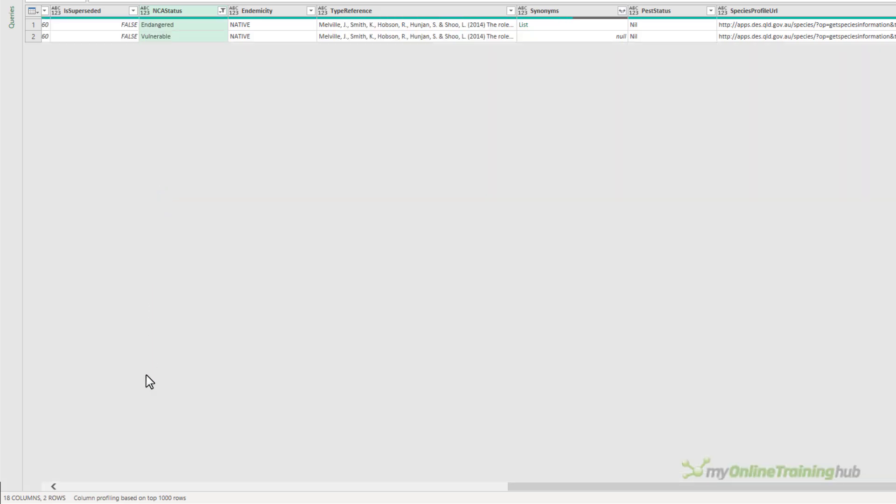
pyautogui.click(139, 488)
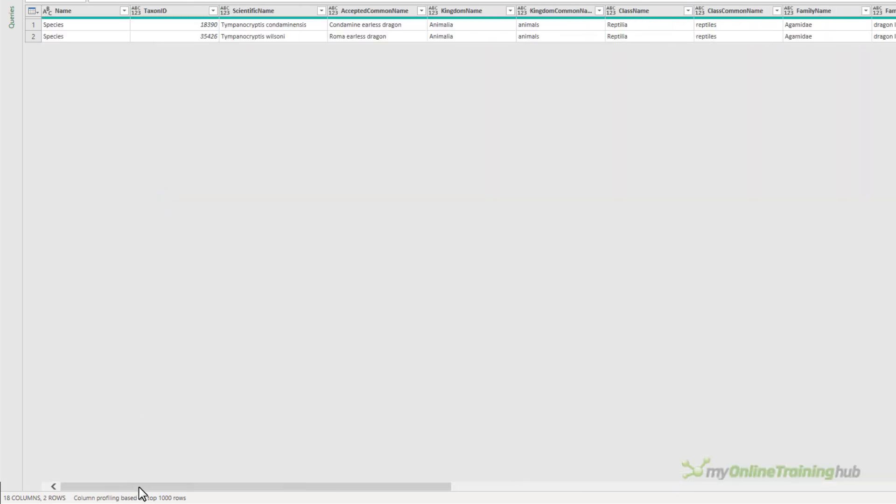
# Step: Close & Load the query as a table on a new worksheet and check its Refresh option
pyautogui.click(23, 67)
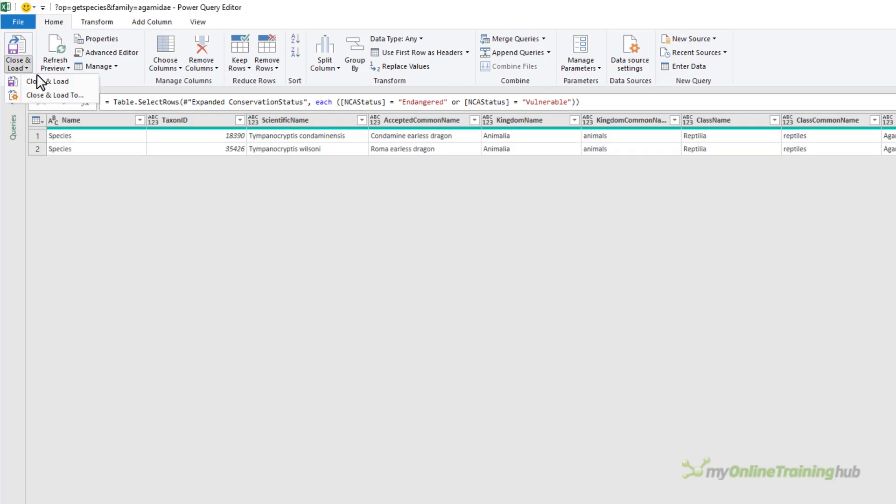
pyautogui.click(74, 96)
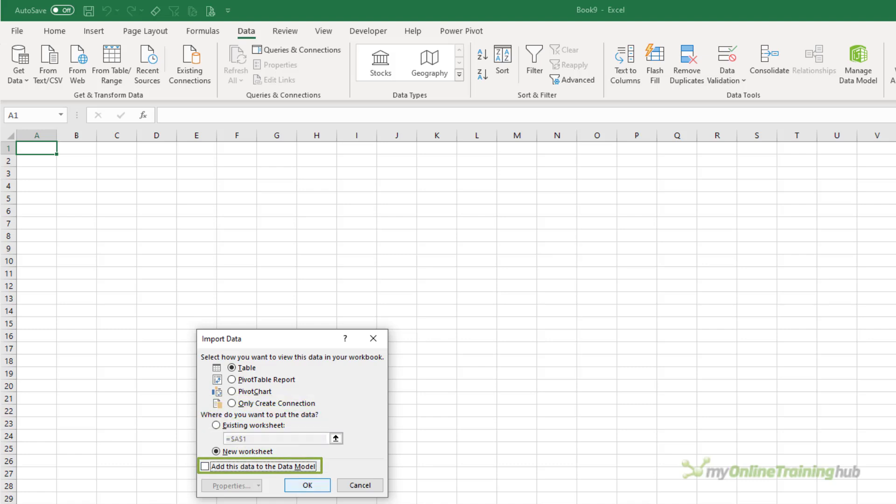
pyautogui.click(300, 487)
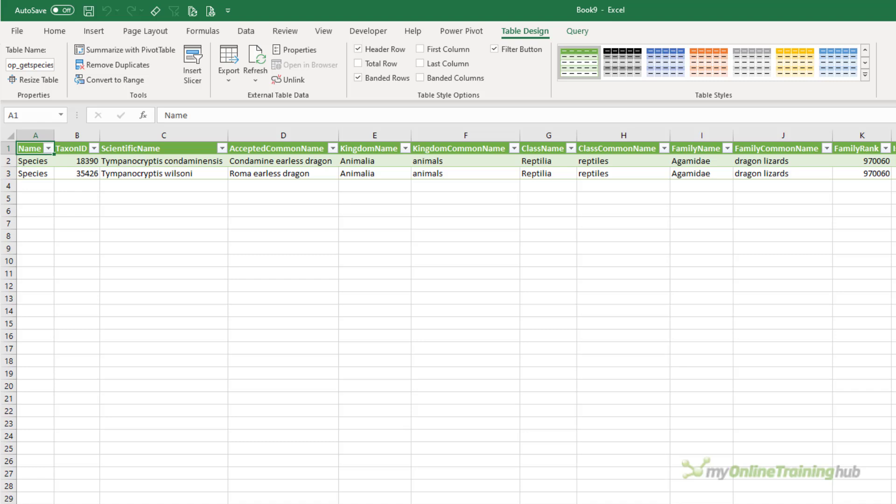
pyautogui.rightClick(261, 162)
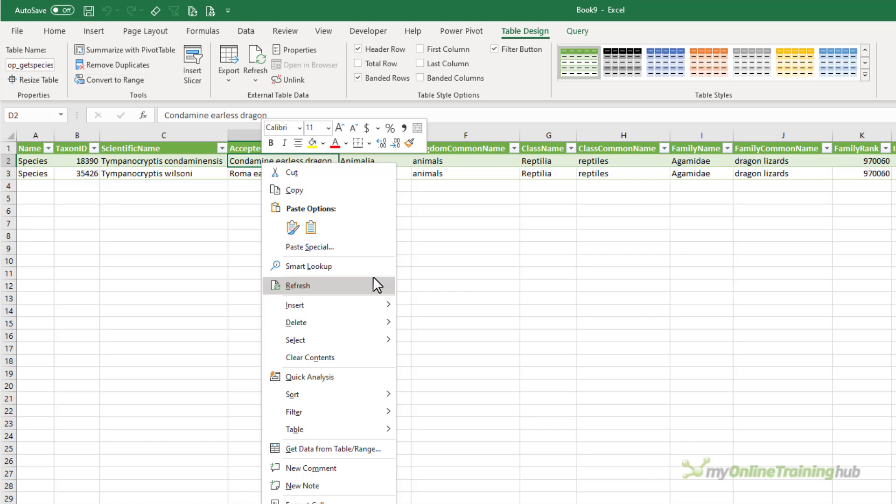
# Step: Dismiss the shortcut menu and scroll the NASA Browse APIs catalogue down to the Insight entry
pyautogui.click(461, 172)
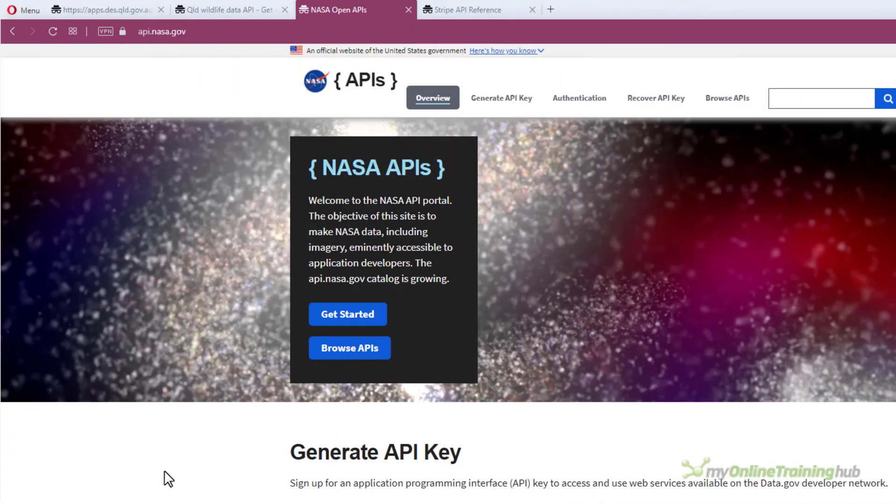
pyautogui.scroll(-5, 164, 470)
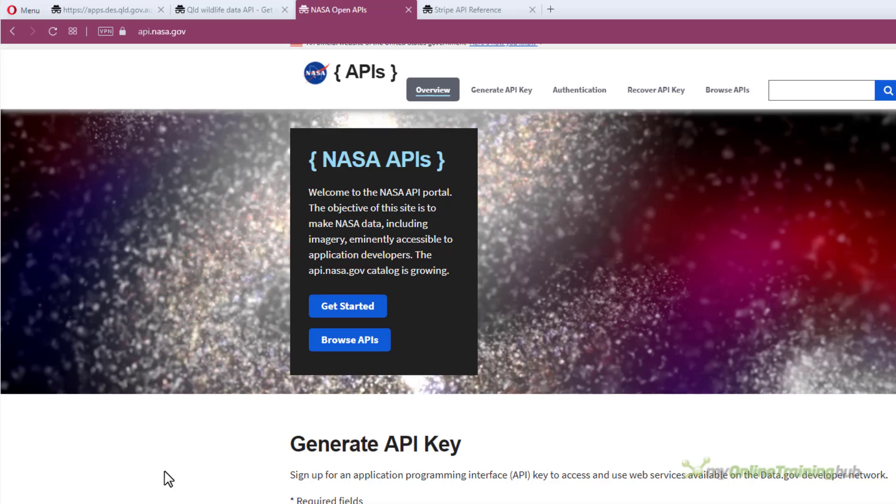
pyautogui.scroll(-6, 164, 470)
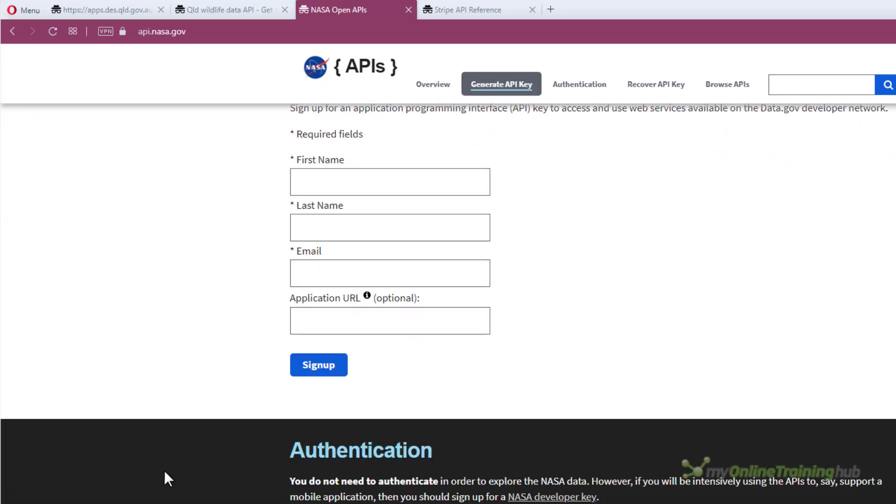
pyautogui.scroll(1, 165, 470)
pyautogui.scroll(-4, 164, 470)
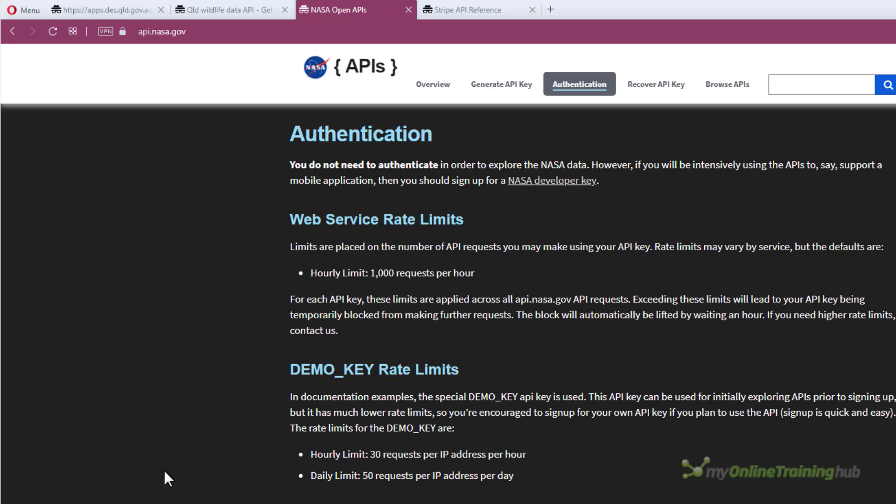
pyautogui.scroll(-4, 164, 470)
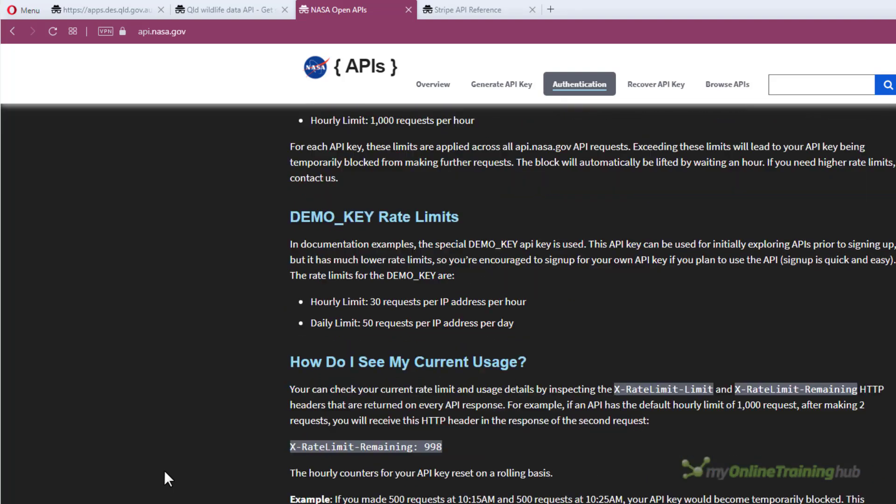
pyautogui.scroll(-1, 164, 470)
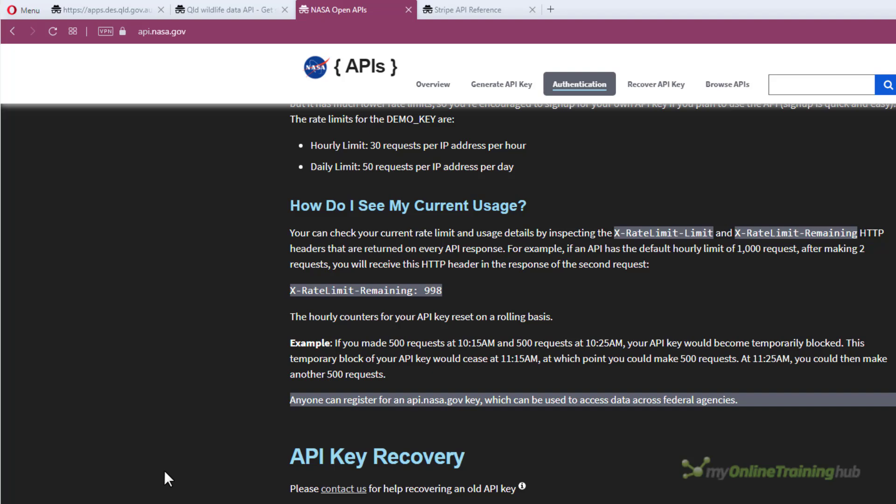
pyautogui.scroll(-2, 164, 473)
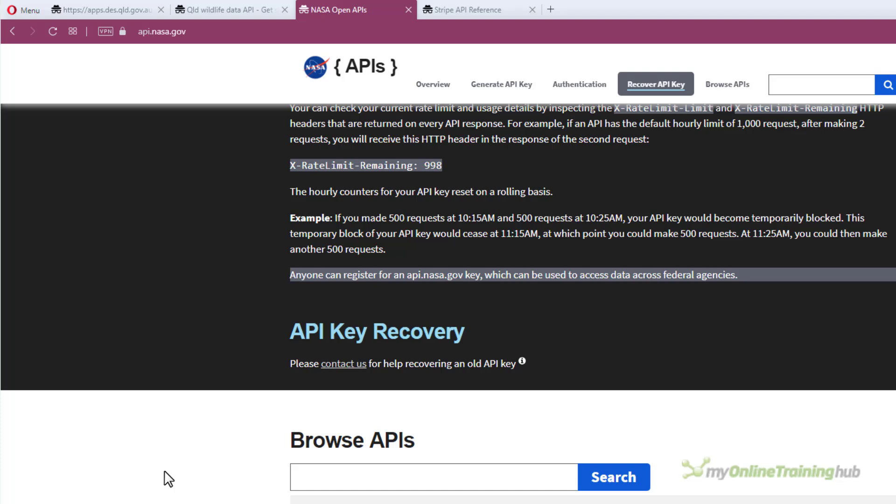
pyautogui.scroll(-3, 168, 478)
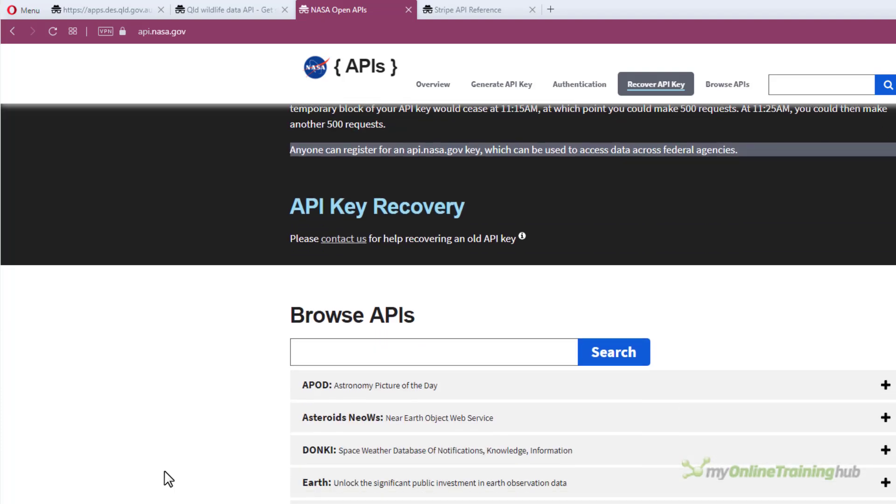
pyautogui.scroll(-3, 168, 478)
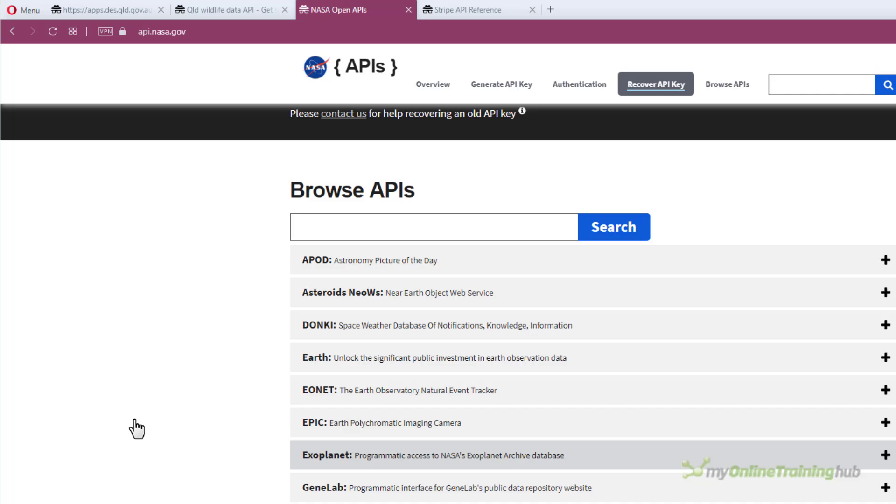
pyautogui.scroll(-3, 514, 413)
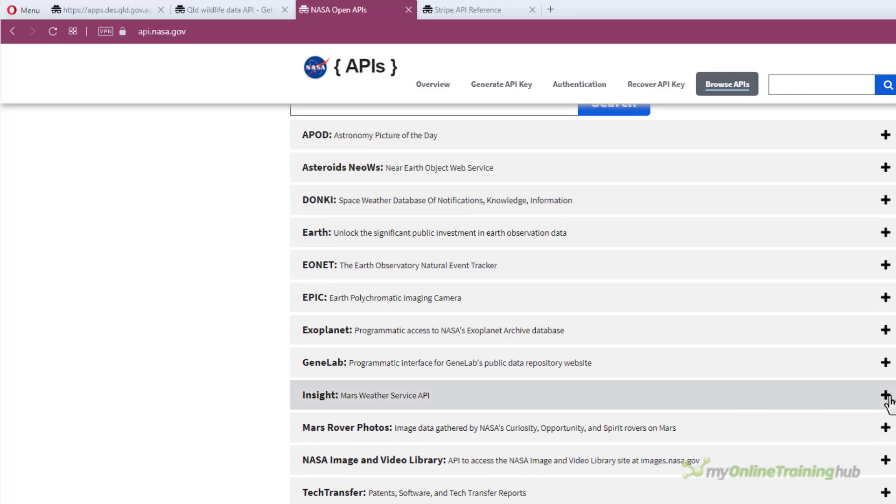
# Step: Expand the Insight: Mars Weather Service entry, select its example query URL and return to Excel
pyautogui.click(885, 395)
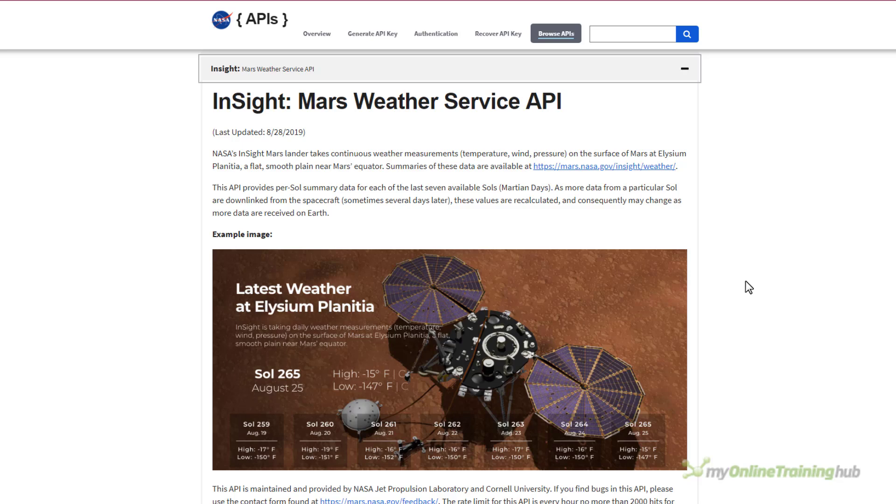
pyautogui.scroll(-1, 749, 286)
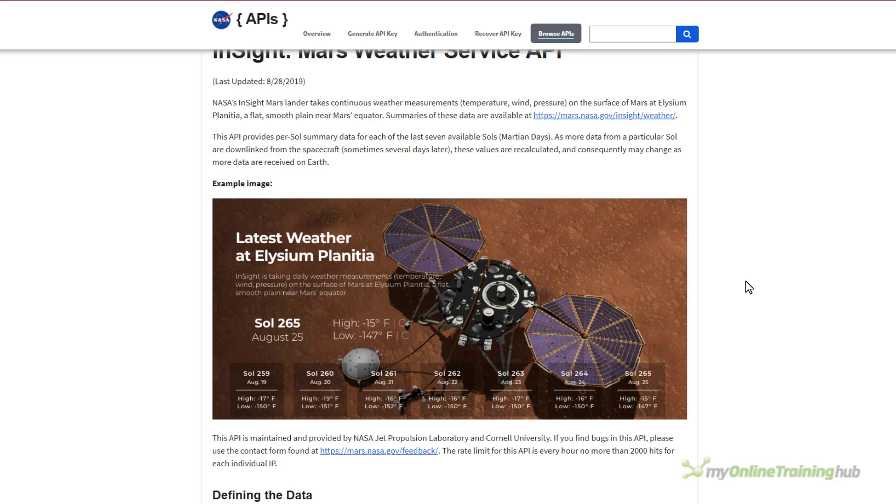
pyautogui.scroll(-7, 745, 281)
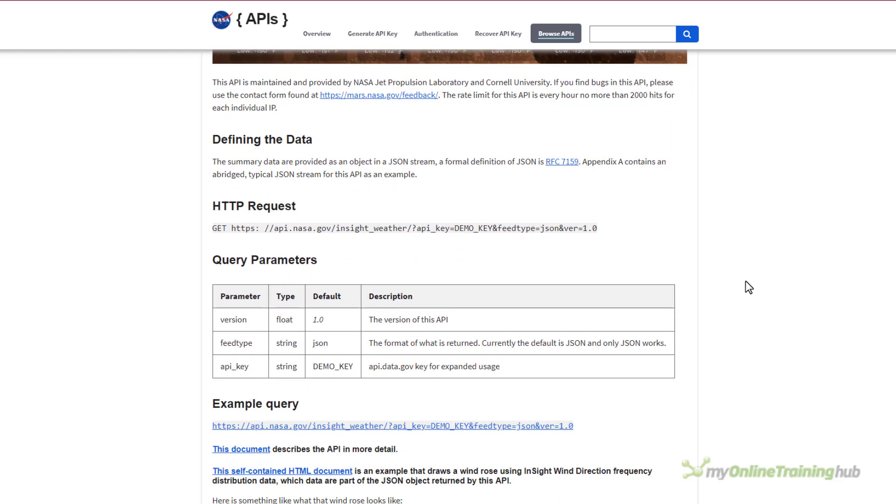
pyautogui.scroll(-1, 746, 281)
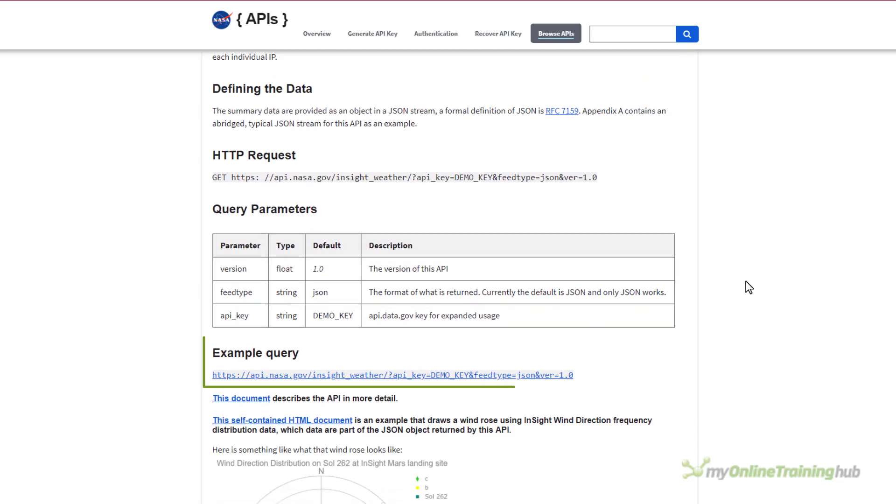
pyautogui.moveTo(581, 373); pyautogui.dragTo(214, 379)
pyautogui.hotkey('ctrl', 'c')
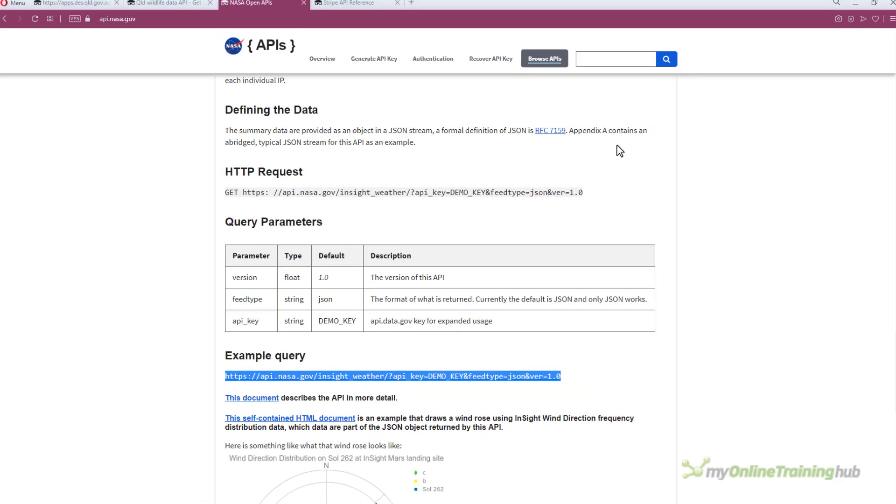
pyautogui.click(844, 8)
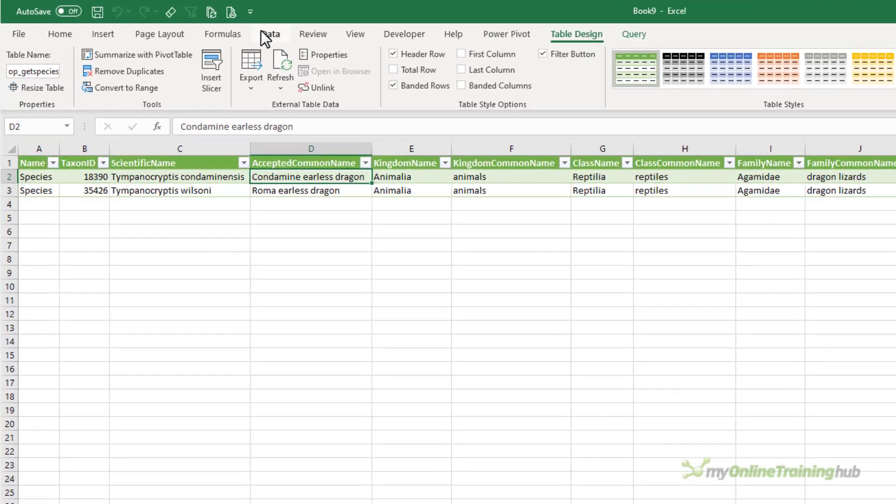
# Step: Create a From Web query from the pasted InSight weather URL, connecting anonymously
pyautogui.click(183, 22)
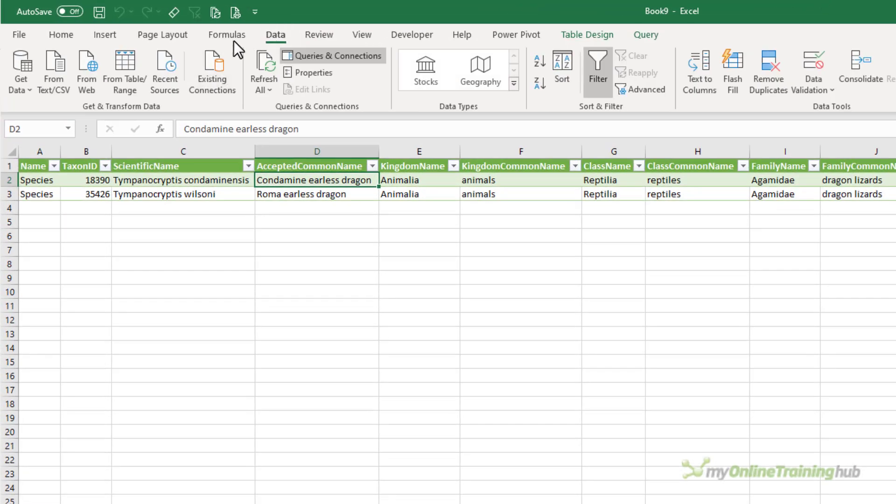
pyautogui.click(88, 83)
pyautogui.hotkey('ctrl', 'v')
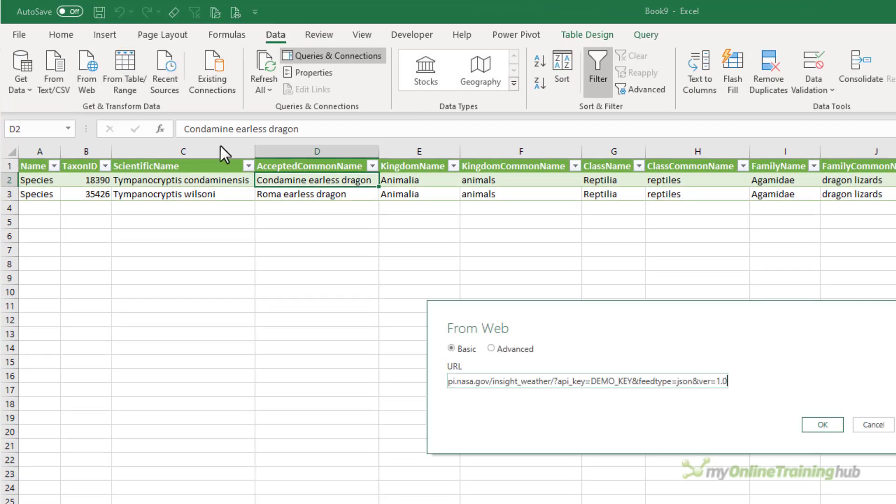
pyautogui.click(821, 425)
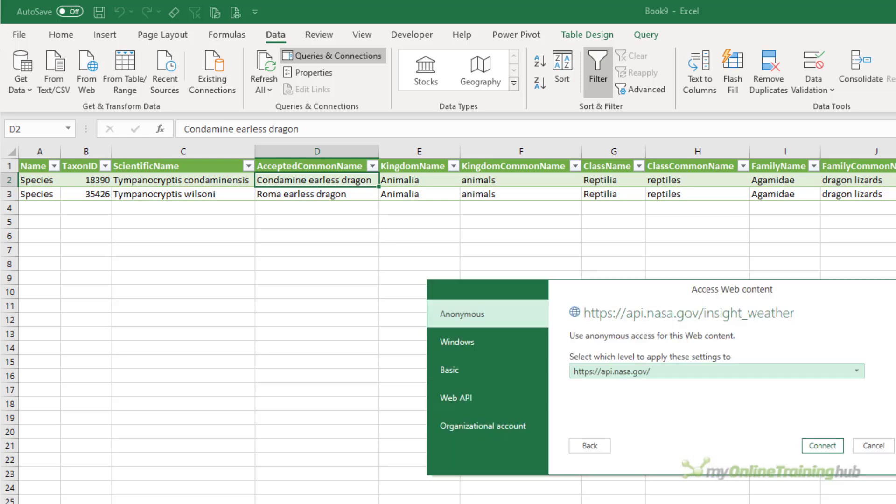
pyautogui.click(837, 447)
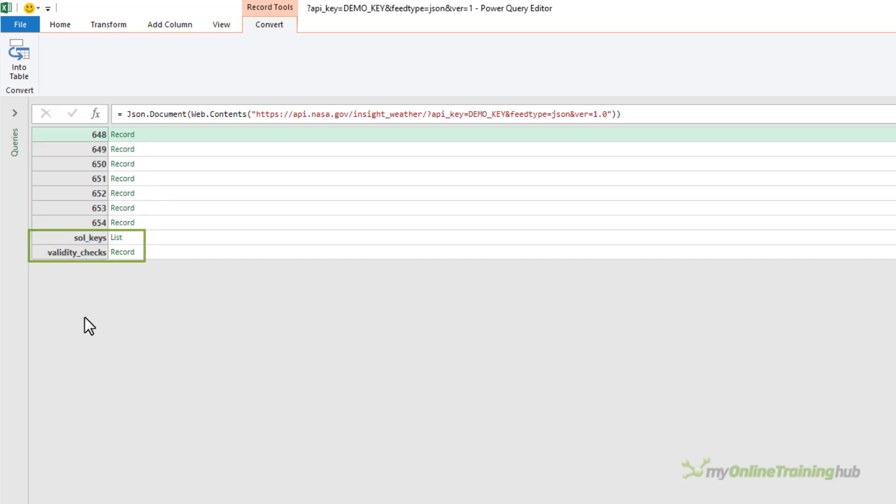
# Step: Convert the InSight record into a table and filter out the sol_keys and validity_checks rows
pyautogui.click(18, 71)
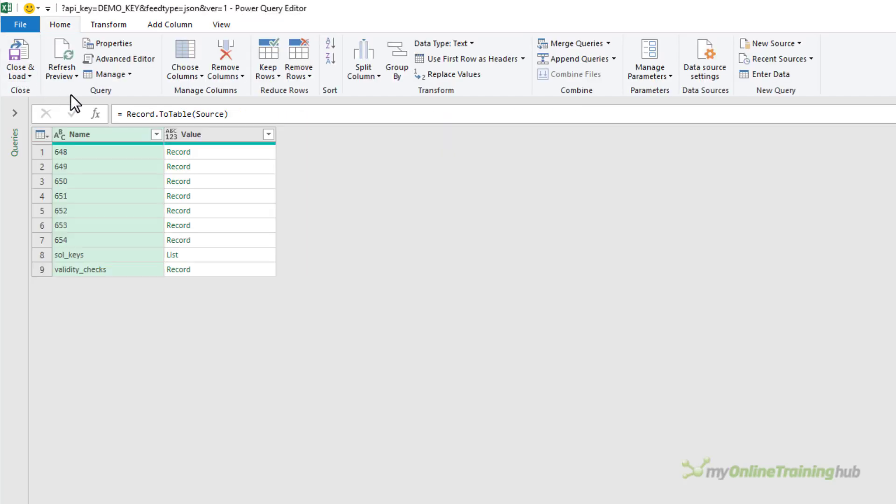
pyautogui.click(156, 135)
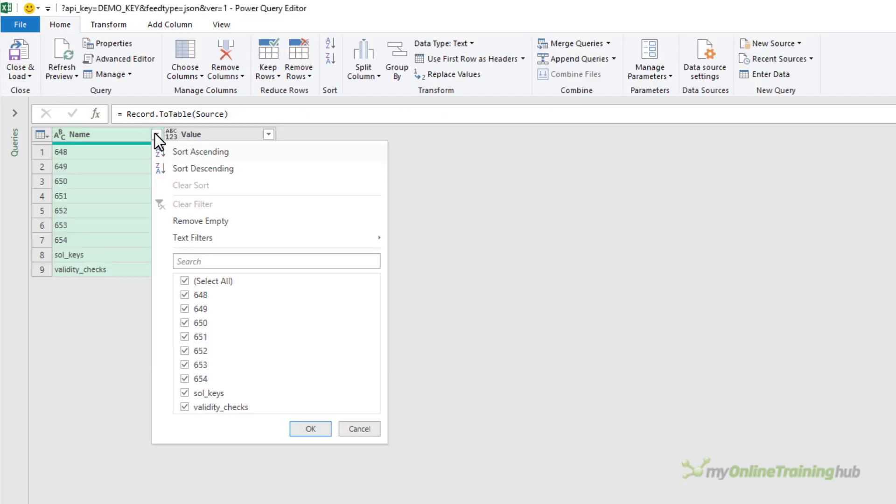
pyautogui.click(187, 393)
pyautogui.click(193, 407)
pyautogui.click(302, 429)
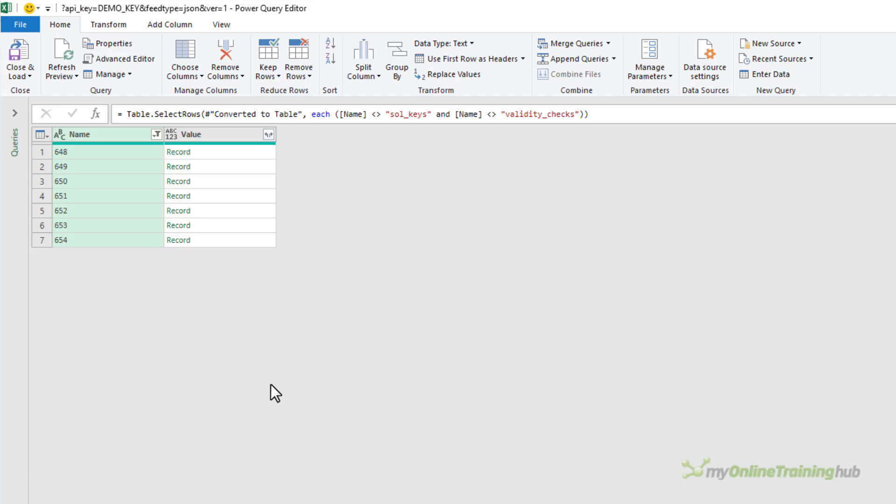
# Step: Step through sol rows 648 to 654 and preview the weather record for sol 648
pyautogui.click(110, 152)
pyautogui.click(109, 169)
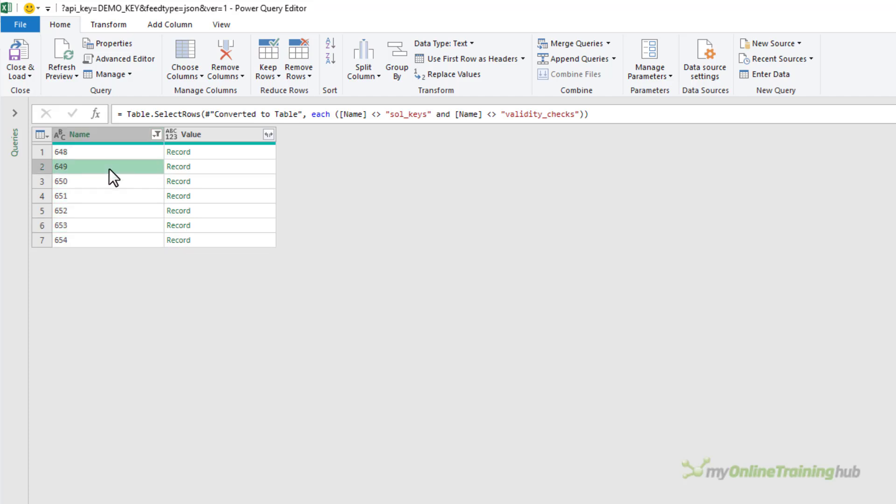
pyautogui.click(111, 185)
pyautogui.click(110, 200)
pyautogui.click(110, 214)
pyautogui.click(110, 226)
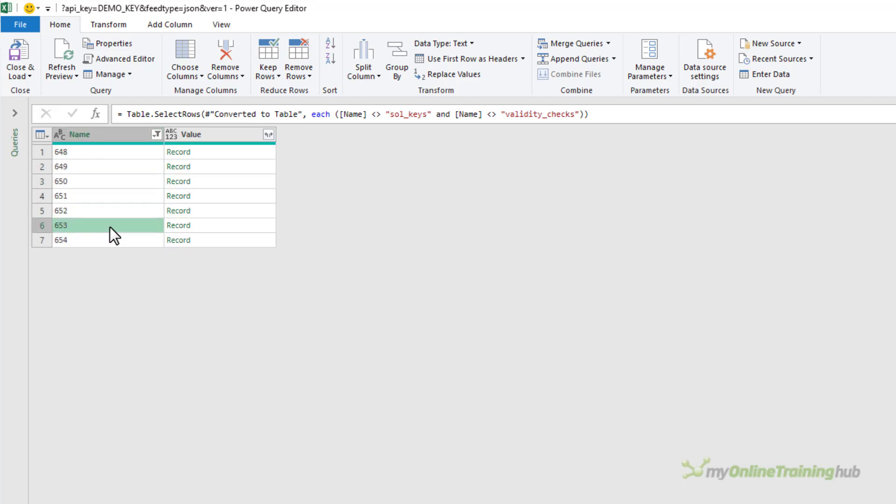
pyautogui.click(109, 239)
pyautogui.click(216, 150)
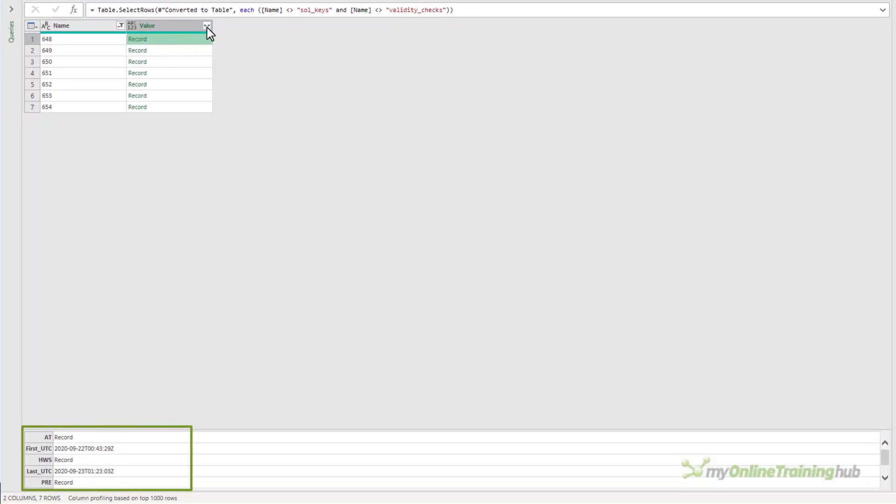
# Step: Expand Value into all its weather fields and select the HWS, PRE and WD columns
pyautogui.click(206, 26)
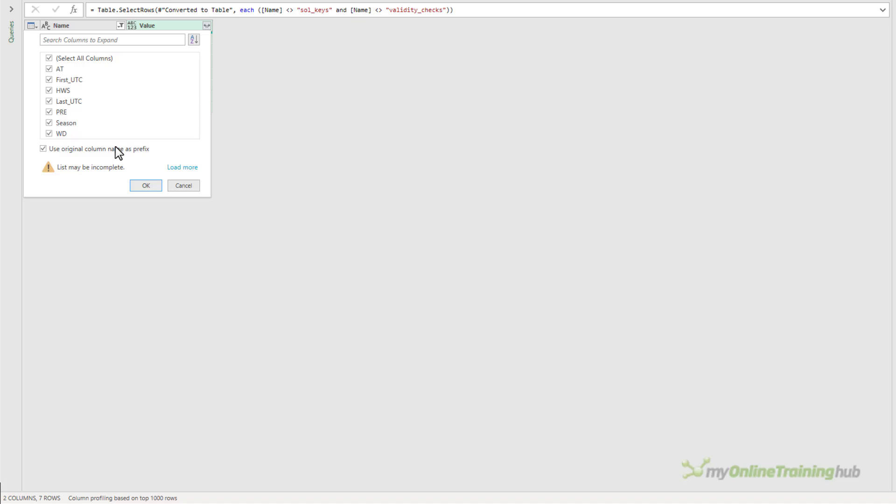
pyautogui.click(146, 186)
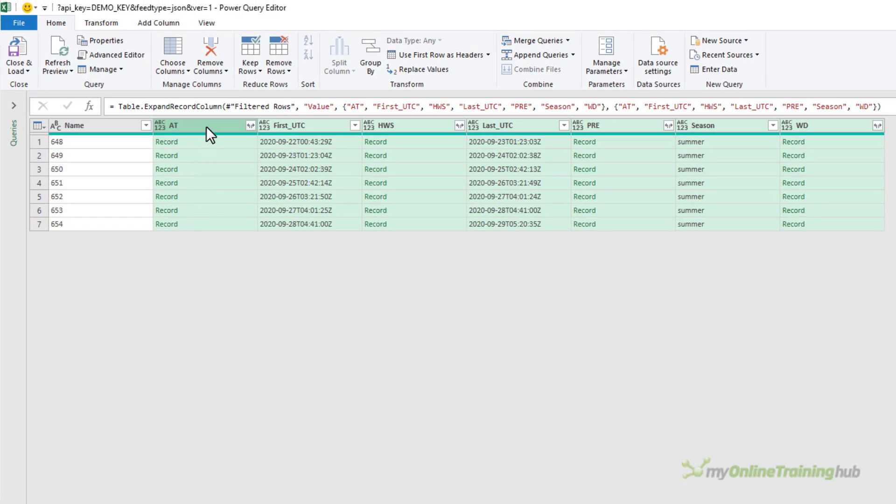
pyautogui.click(206, 124)
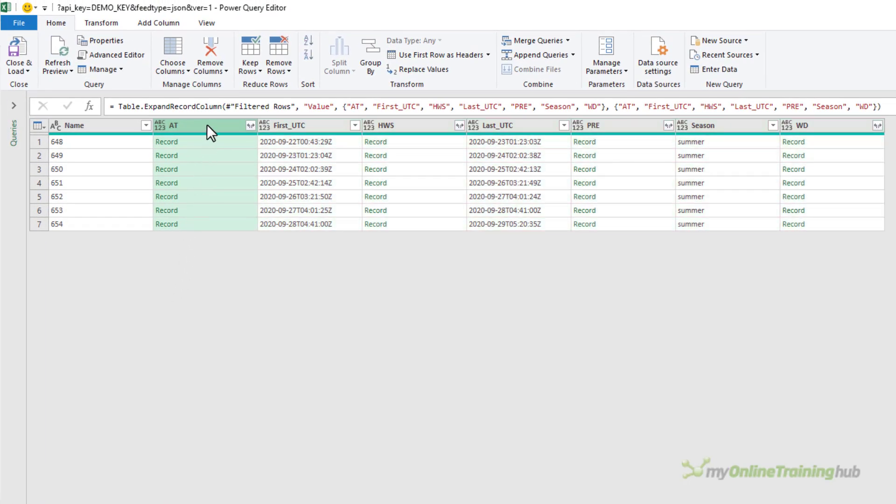
pyautogui.click(416, 124)
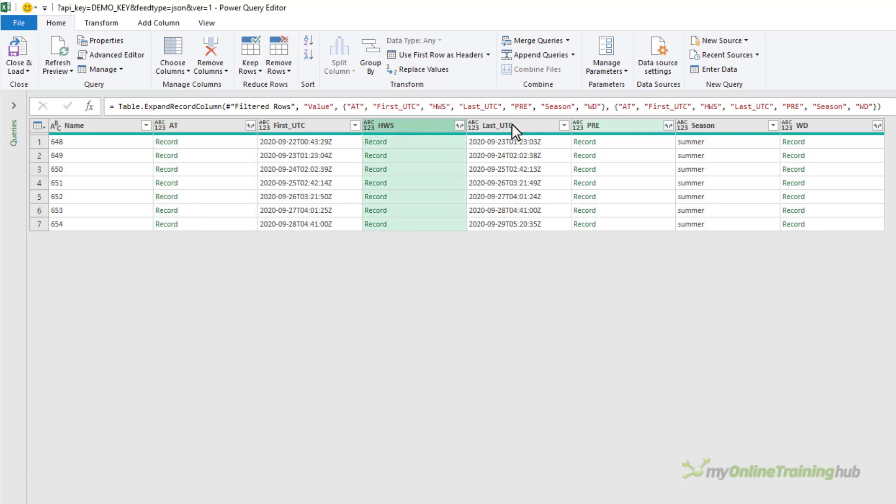
pyautogui.click(634, 126)
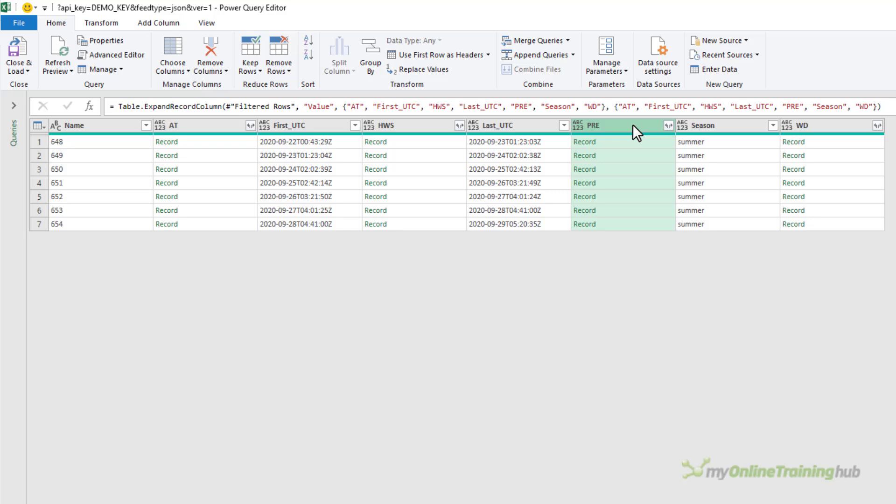
pyautogui.click(823, 127)
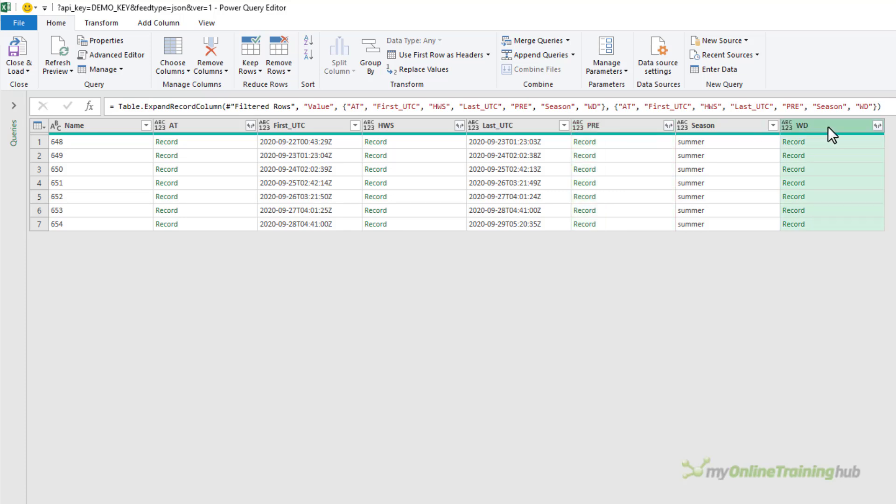
pyautogui.keyDown('ctrl'); pyautogui.click(627, 125); pyautogui.keyUp('ctrl')
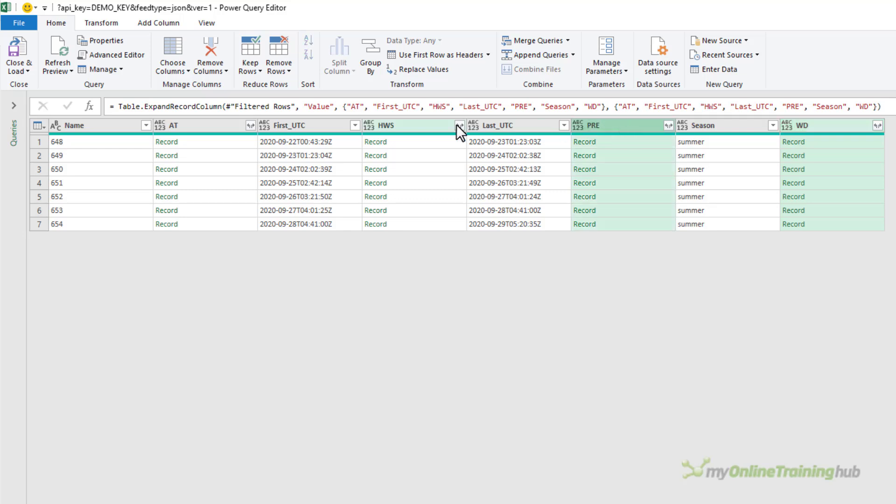
pyautogui.keyDown('ctrl'); pyautogui.click(427, 125); pyautogui.keyUp('ctrl')
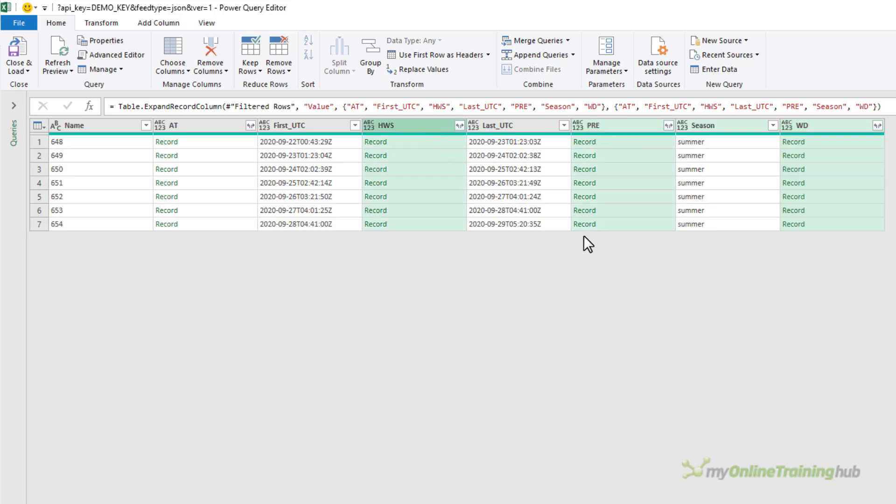
# Step: Delete the HWS, PRE and WD columns and expand AT into av, ct, mn and mx
pyautogui.press('Delete')
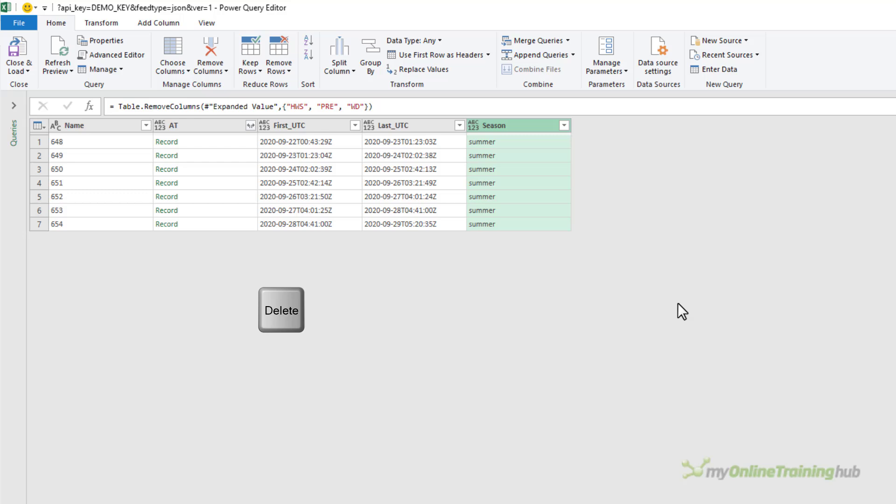
pyautogui.click(251, 125)
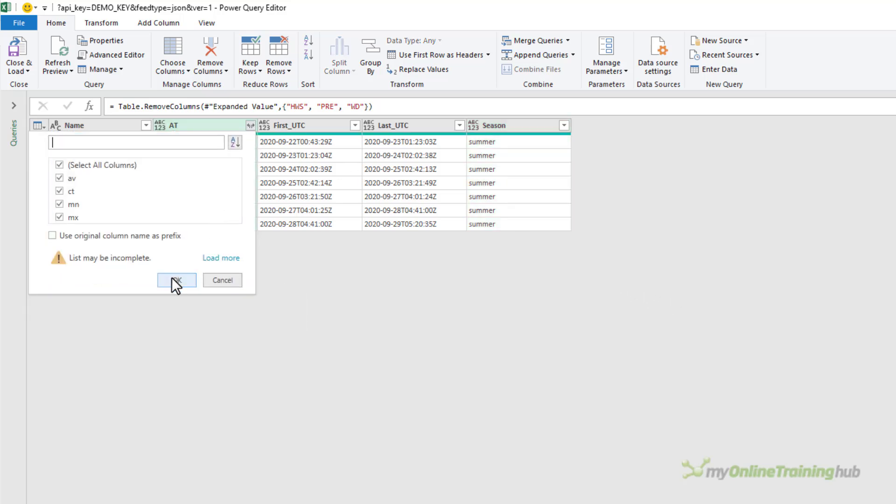
pyautogui.click(173, 278)
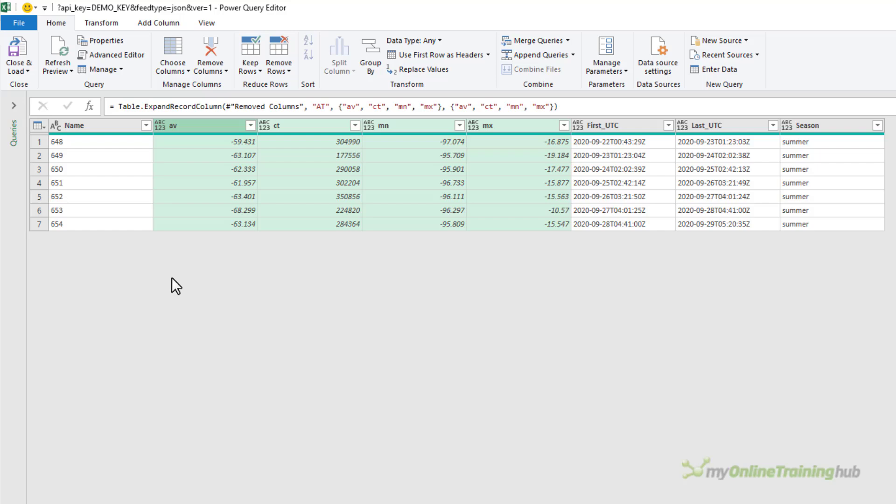
# Step: Close & Load the Mars weather query into the workbook
pyautogui.click(21, 53)
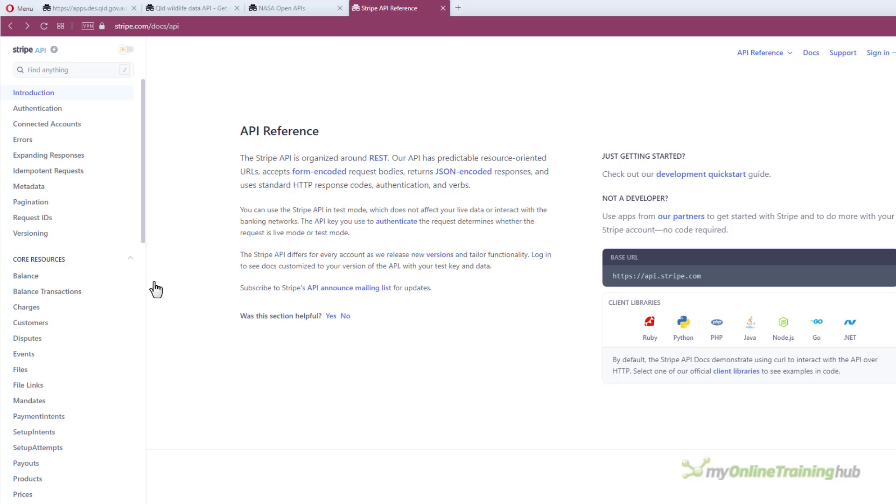
pyautogui.click(45, 307)
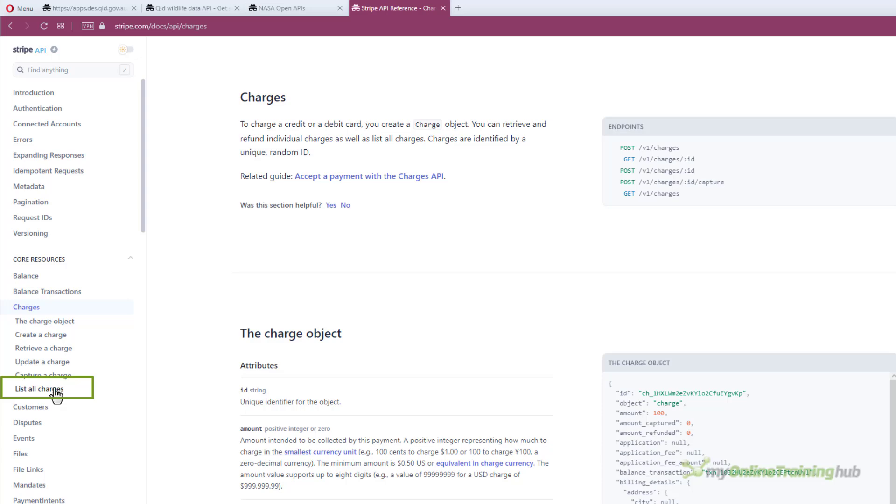
pyautogui.click(51, 389)
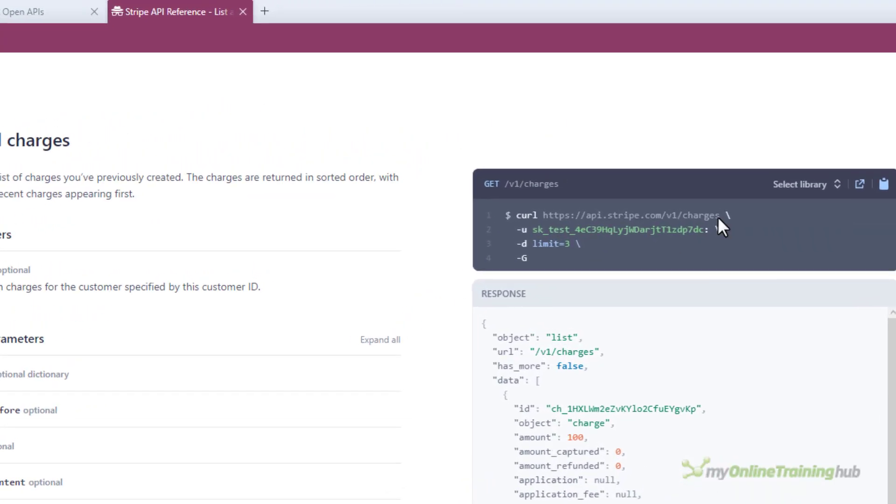
pyautogui.moveTo(721, 215); pyautogui.dragTo(544, 215)
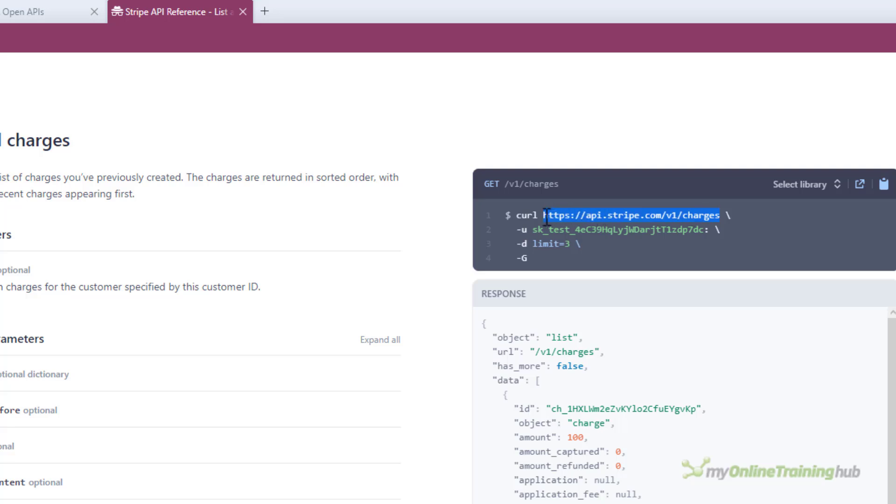
pyautogui.hotkey('ctrl', 'c')
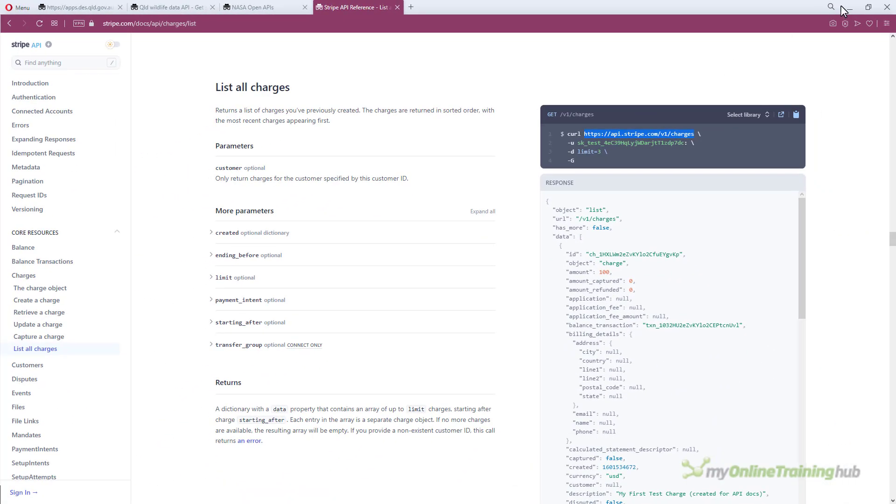
pyautogui.click(848, 8)
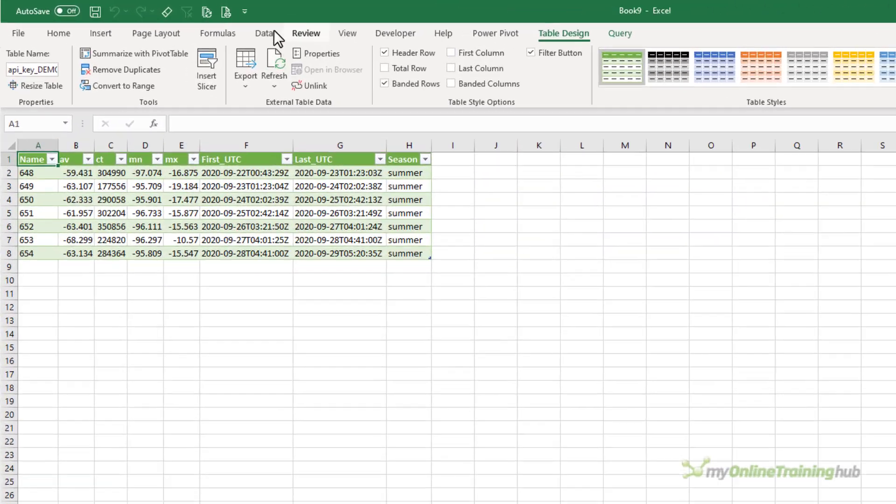
# Step: Start a From Web query on the pasted Stripe charges URL using Basic authentication
pyautogui.click(183, 23)
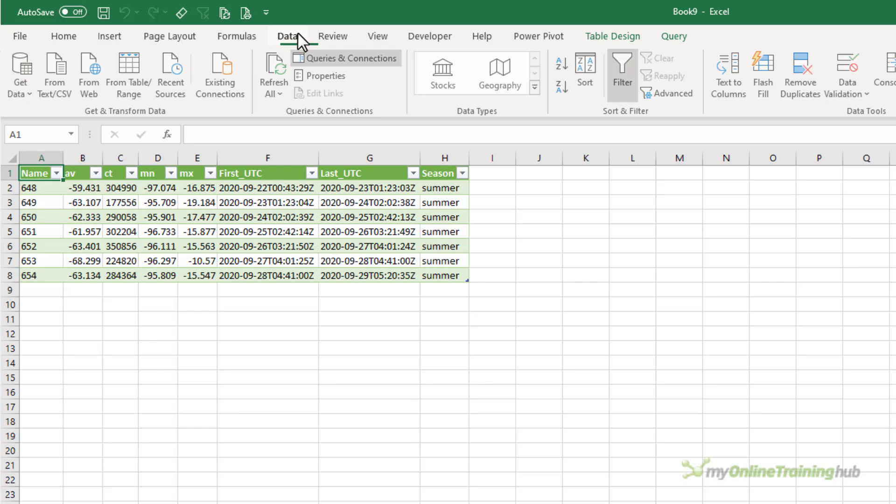
pyautogui.click(96, 64)
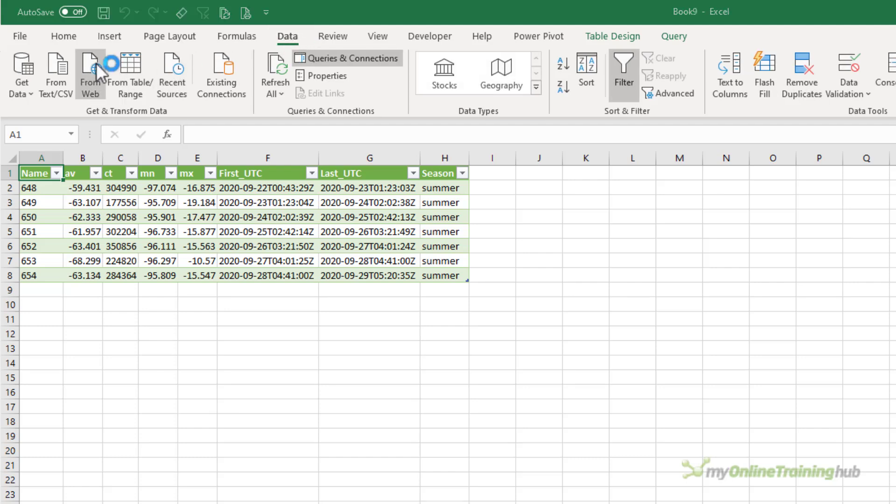
pyautogui.hotkey('ctrl', 'v')
pyautogui.click(854, 442)
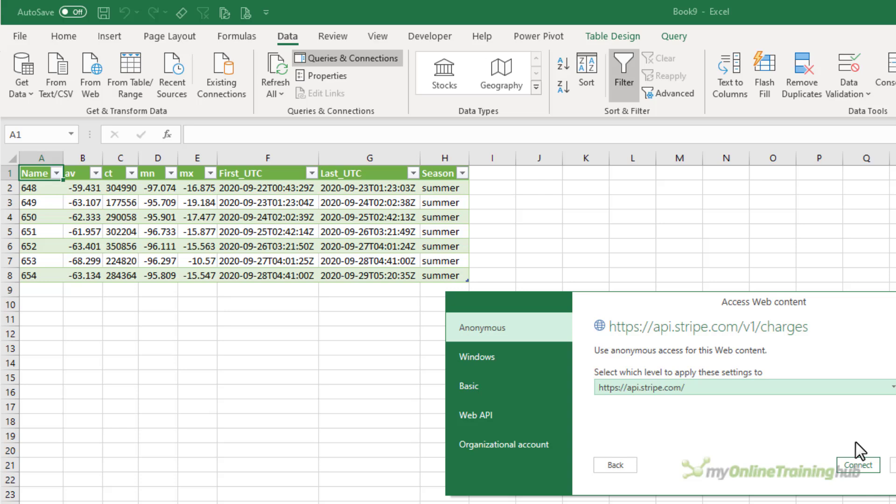
pyautogui.click(500, 387)
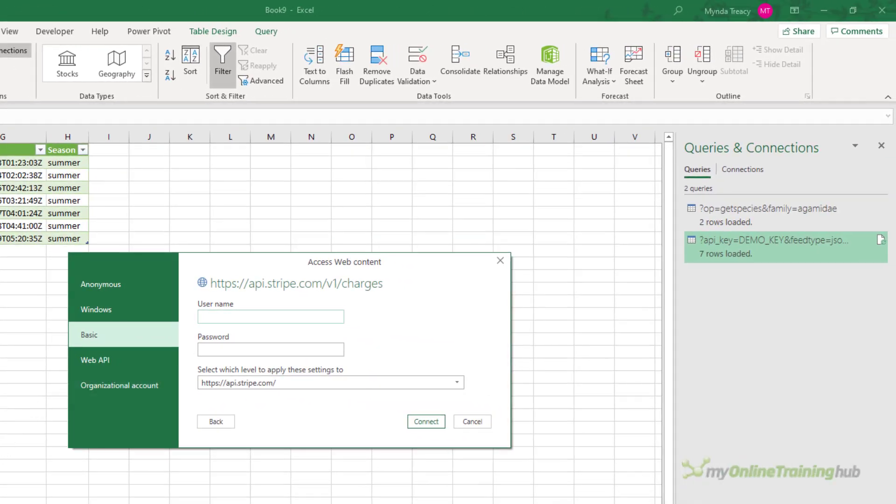
# Step: Copy the test secret key from the Stripe docs, paste it as the user name, and connect
pyautogui.hotkey('alt', 'Tab')
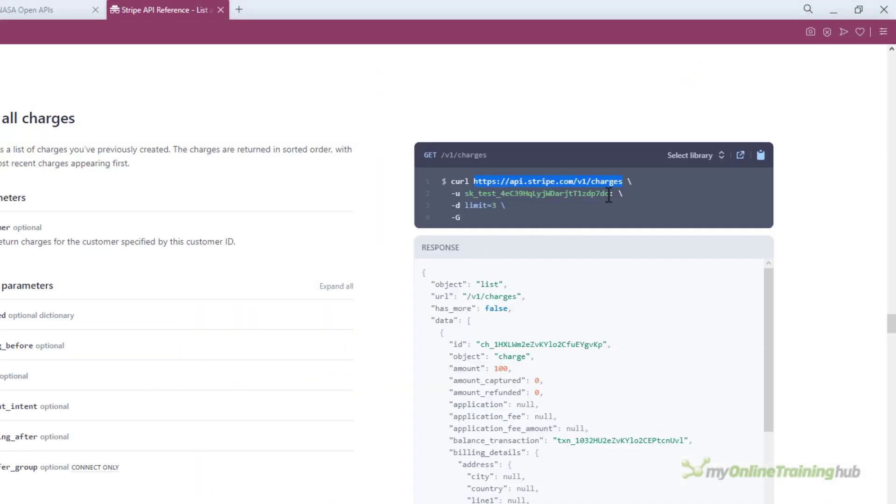
pyautogui.moveTo(608, 195)
pyautogui.mouseDown()
pyautogui.moveTo(465, 194)
pyautogui.moveTo(611, 196)
pyautogui.mouseUp()
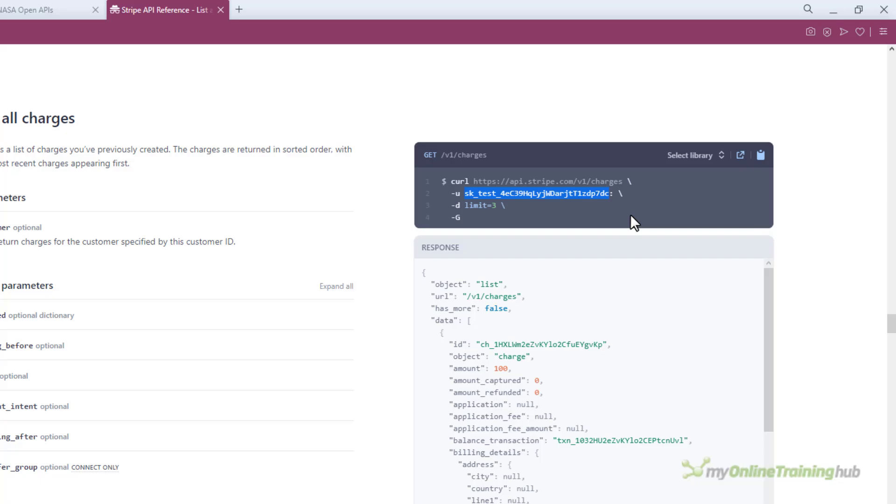
pyautogui.hotkey('ctrl', 'c')
pyautogui.hotkey('alt', 'Tab')
pyautogui.click(285, 316)
pyautogui.hotkey('ctrl', 'v')
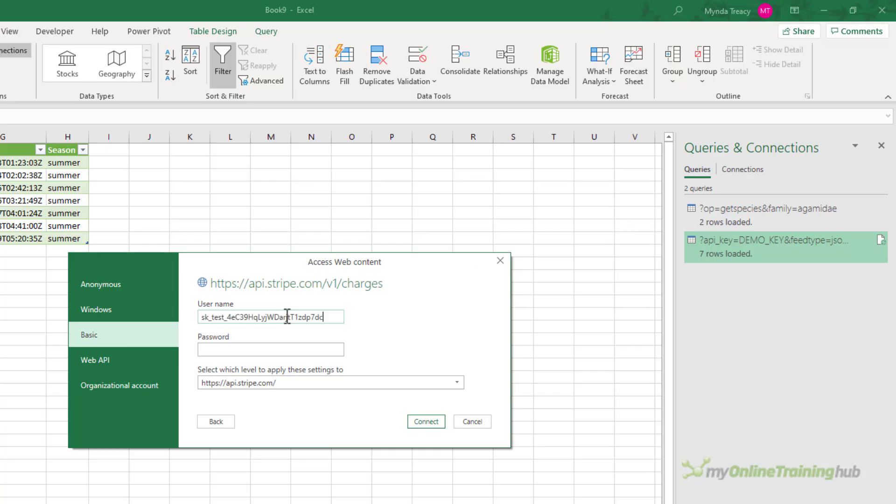
pyautogui.click(426, 421)
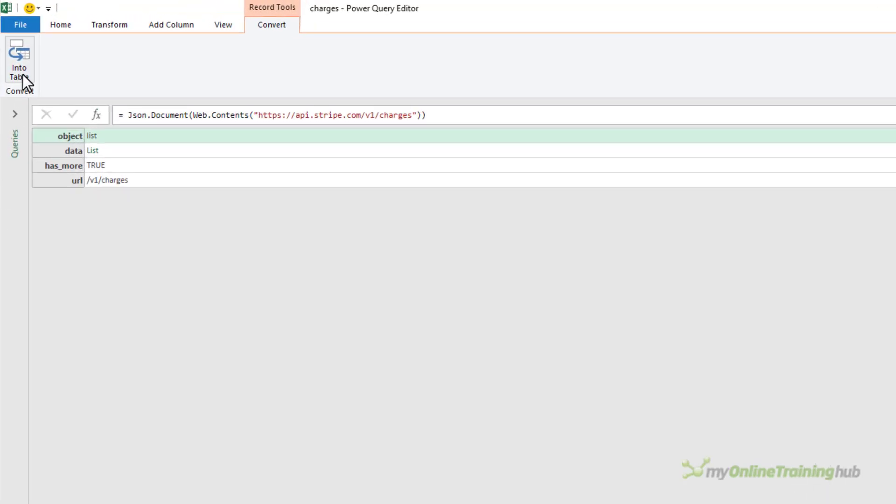
# Step: Convert the charges response into a table and filter Name to keep only the data row
pyautogui.click(27, 52)
pyautogui.click(81, 166)
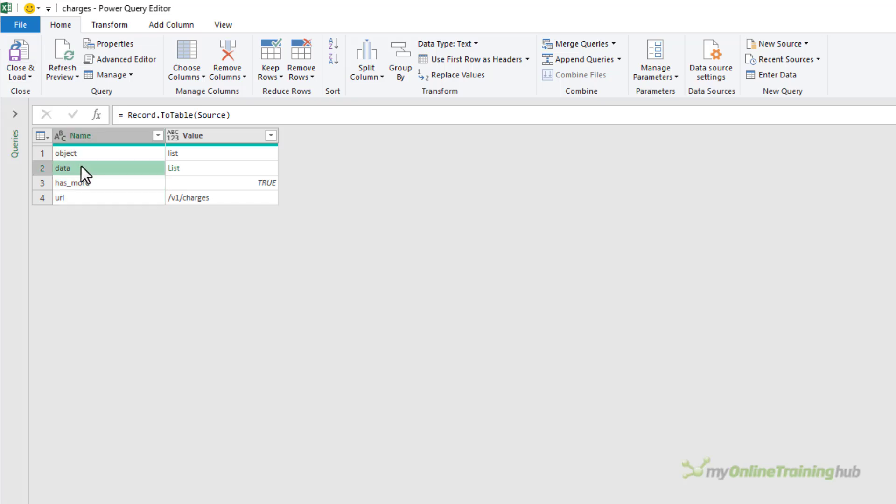
pyautogui.click(158, 135)
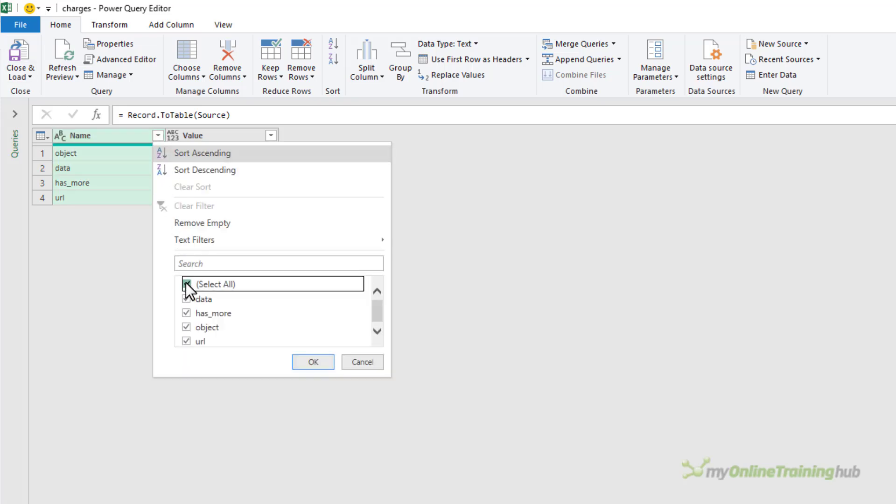
pyautogui.click(186, 283)
pyautogui.click(186, 297)
pyautogui.click(302, 362)
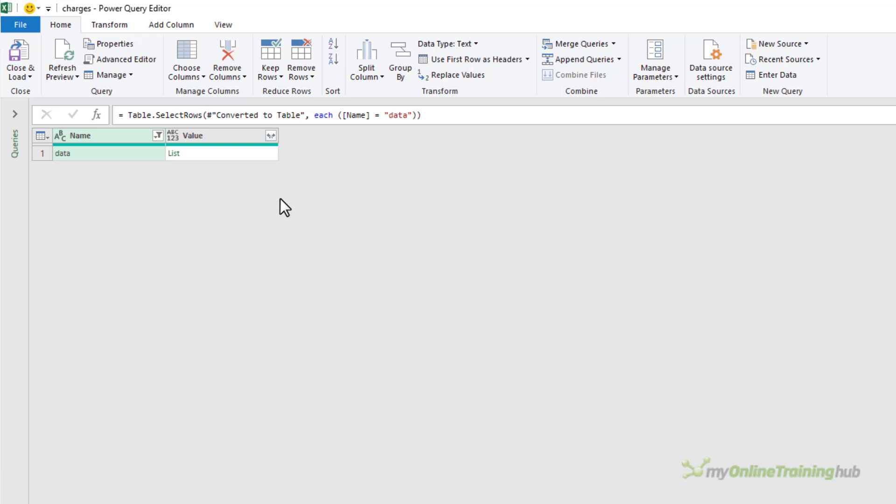
# Step: Expand the data list into one row per charge and its records into unprefixed columns
pyautogui.click(271, 139)
pyautogui.click(258, 150)
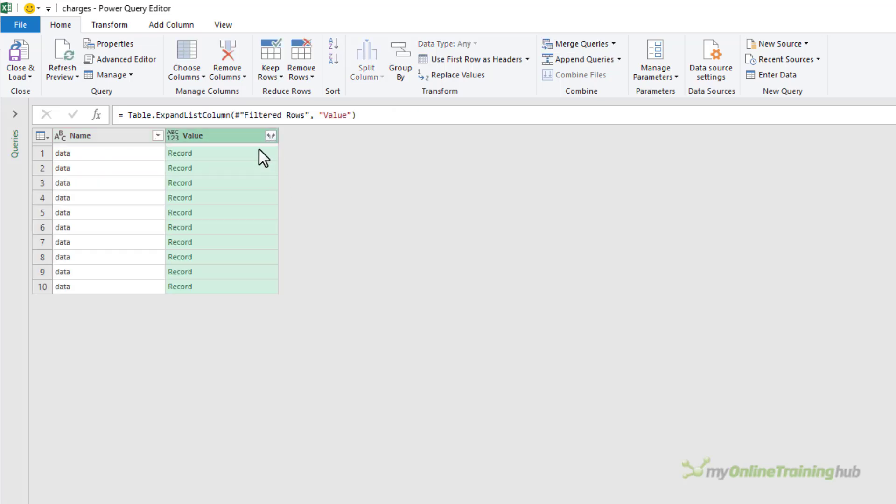
pyautogui.click(269, 136)
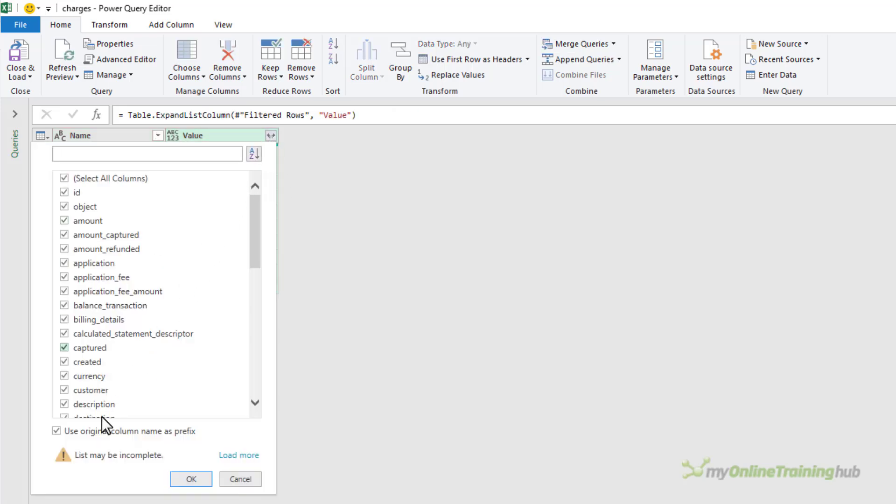
pyautogui.click(94, 429)
pyautogui.click(184, 476)
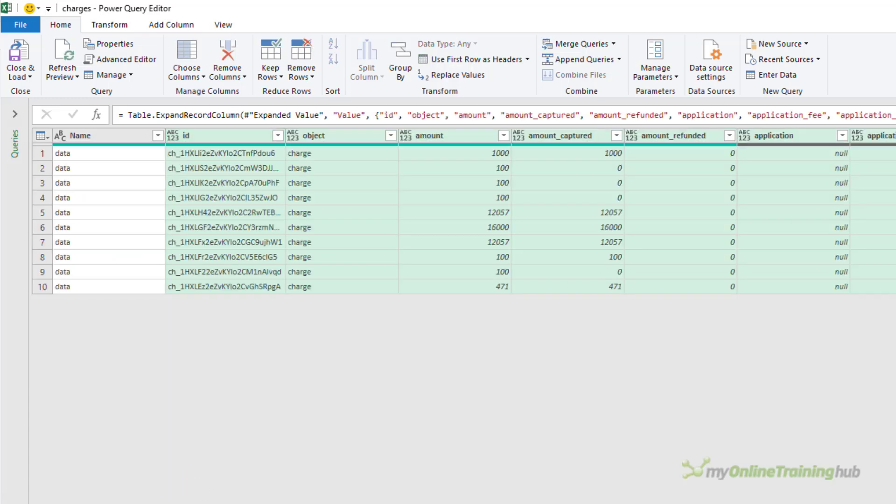
pyautogui.hscroll(10, 464, 220)
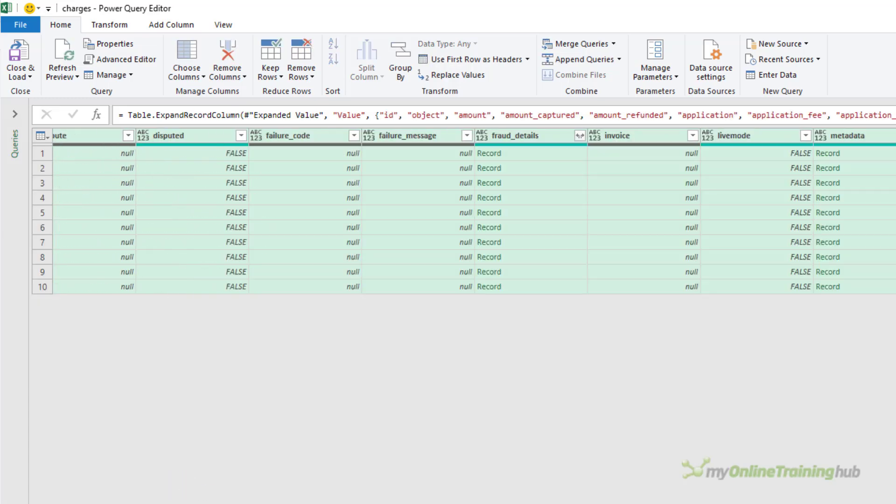
pyautogui.hscroll(5, 463, 220)
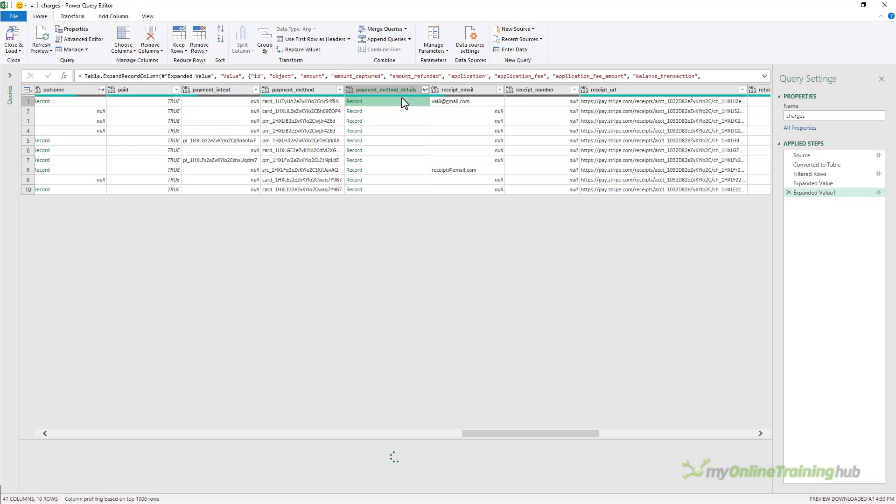
pyautogui.click(607, 153)
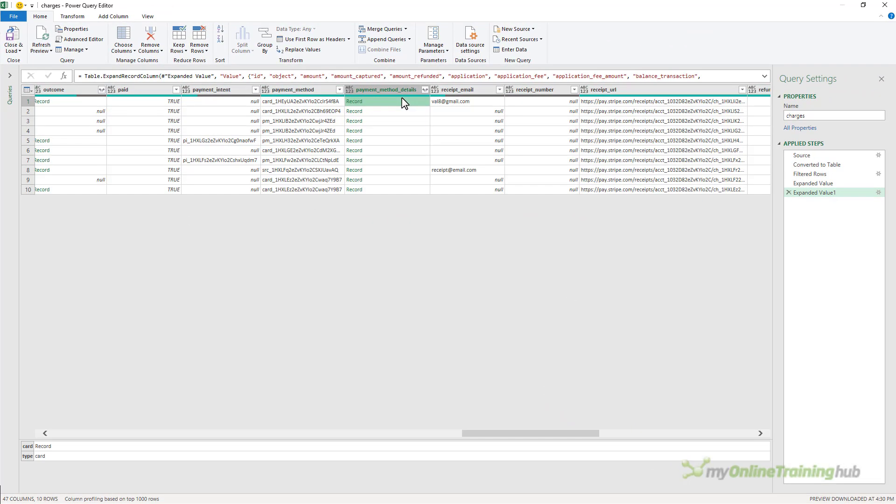
pyautogui.click(294, 434)
pyautogui.click(350, 123)
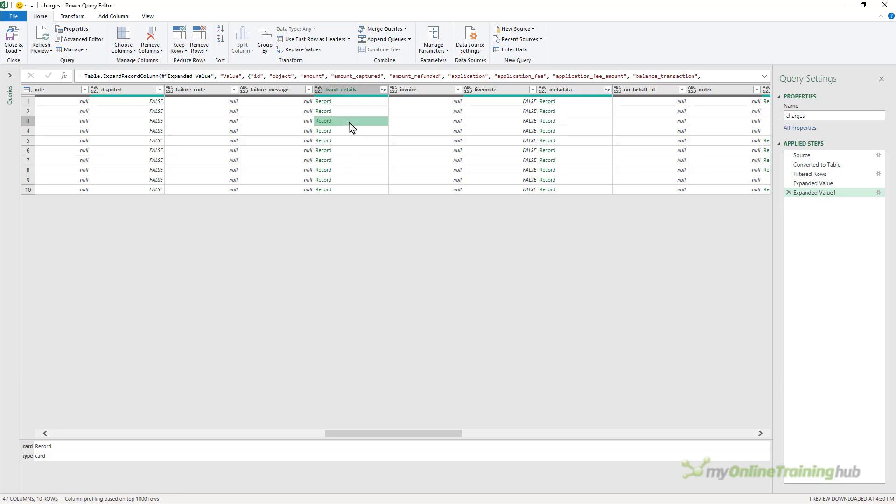
pyautogui.click(148, 434)
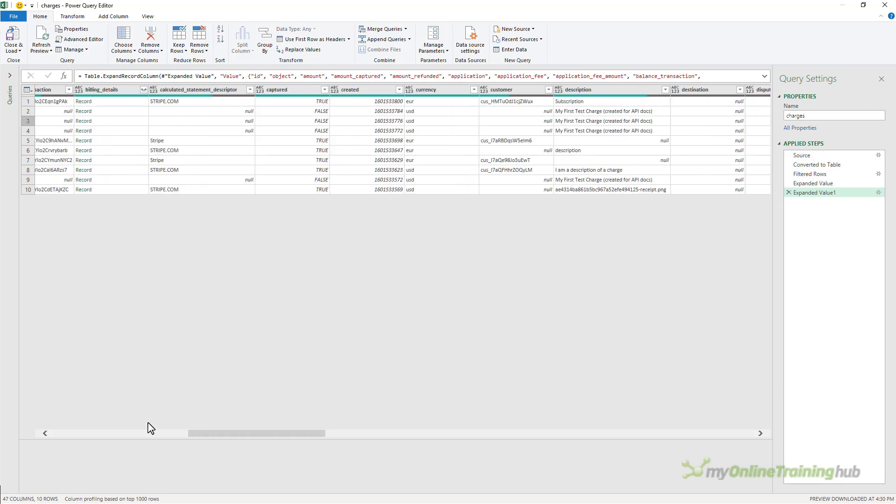
pyautogui.click(135, 122)
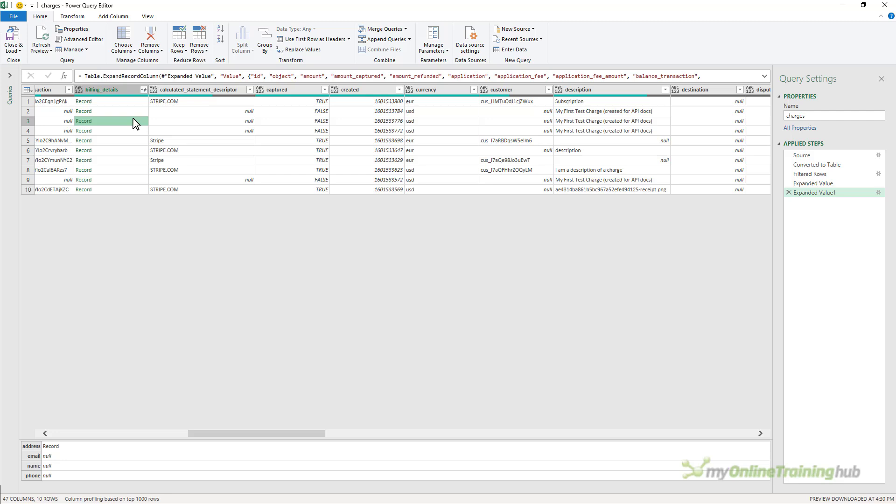